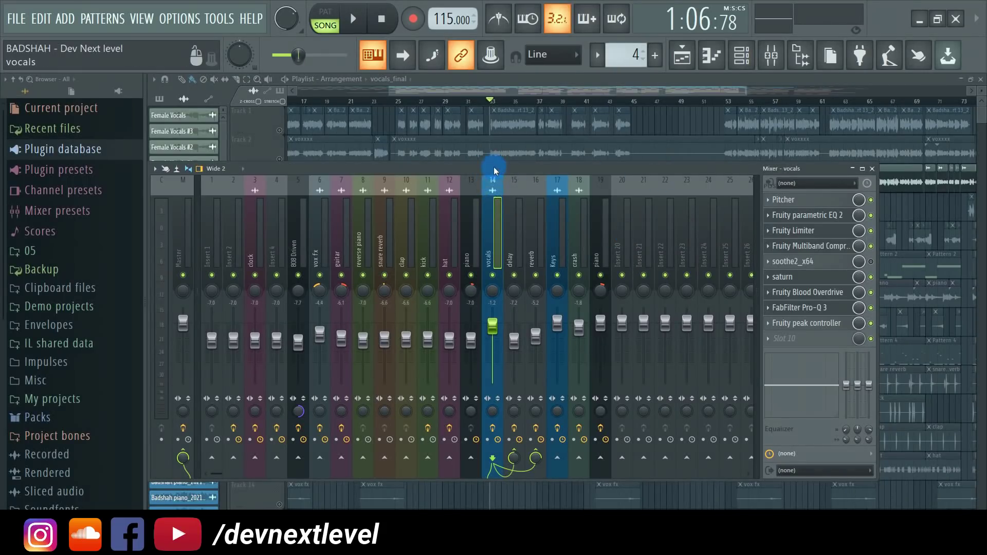
# - Bypass all effect slots on the vocals mixer track and mute the delay and reverb tracks
pyautogui.moveTo(497, 172); pyautogui.dragTo(393, 159)
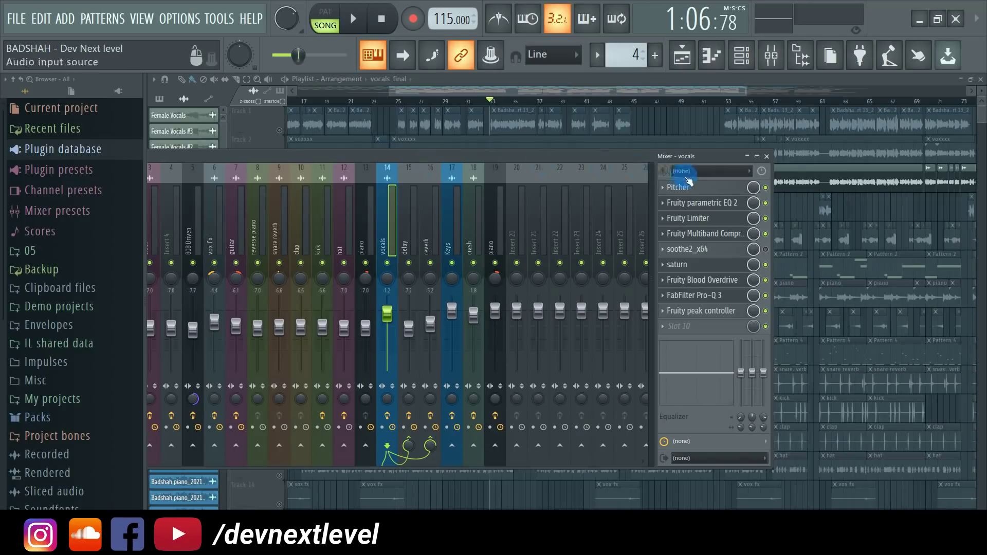
pyautogui.rightClick(766, 188)
pyautogui.click(775, 195)
pyautogui.click(411, 204)
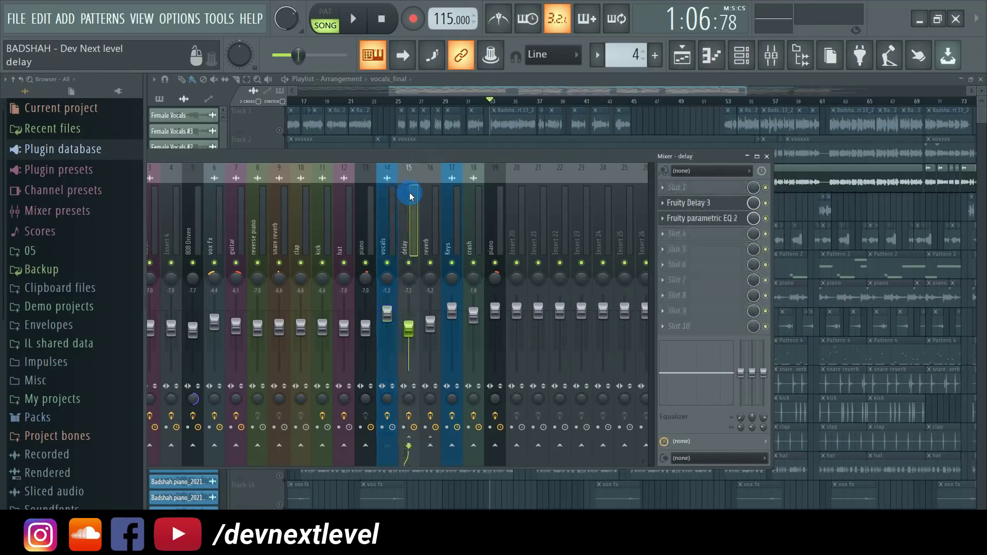
pyautogui.click(409, 263)
pyautogui.click(430, 263)
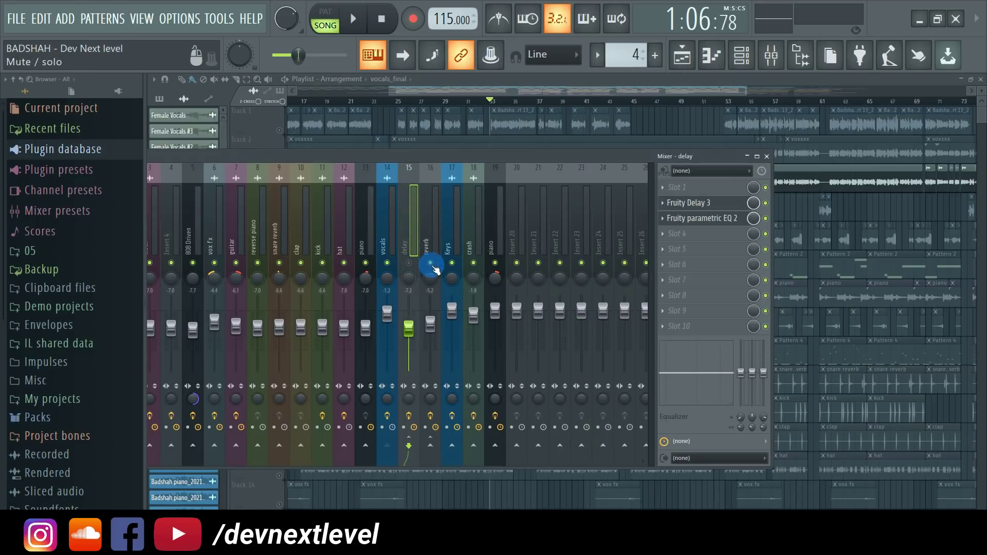
# - Play the song briefly to hear the unprocessed vocals, stop it, and reselect the vocals mixer track
pyautogui.click(370, 176)
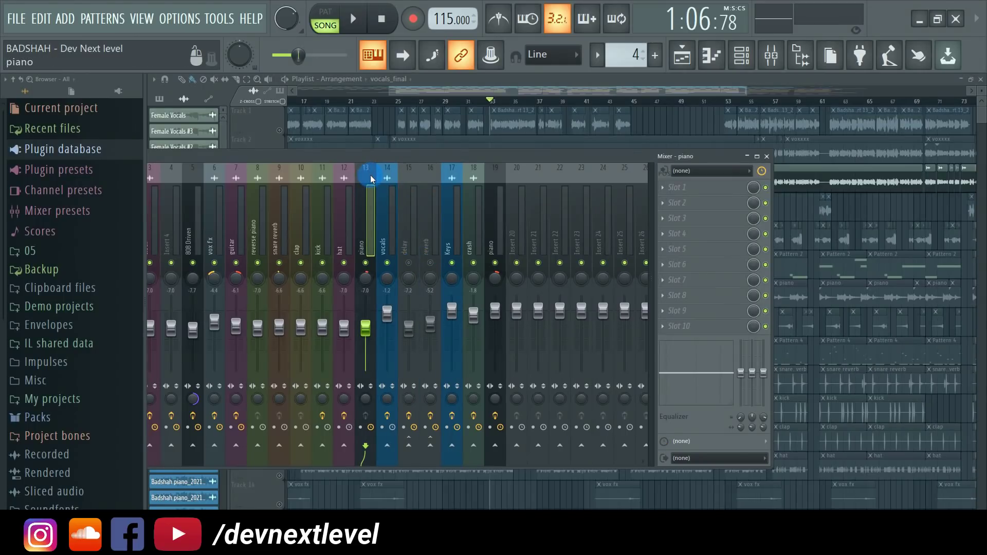
pyautogui.press('space')
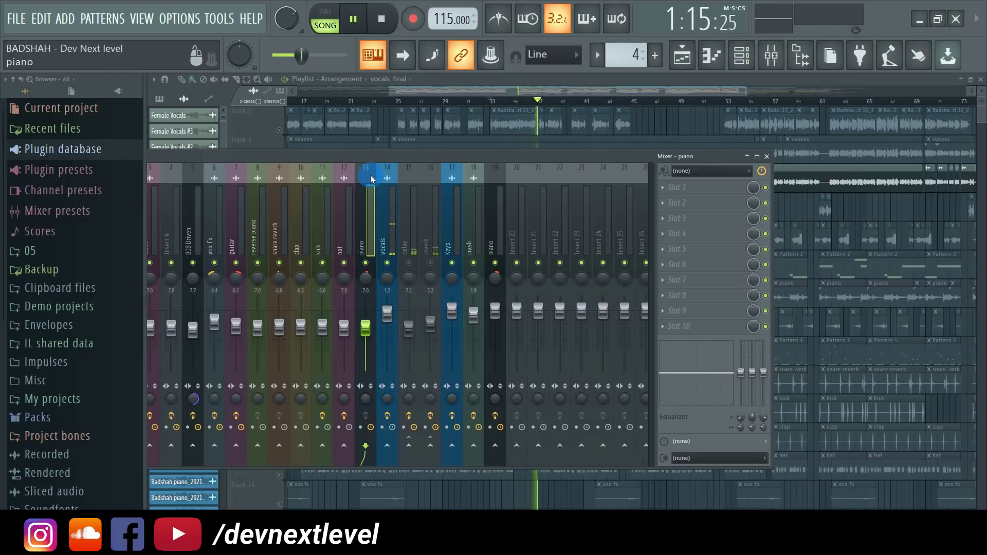
pyautogui.press('space')
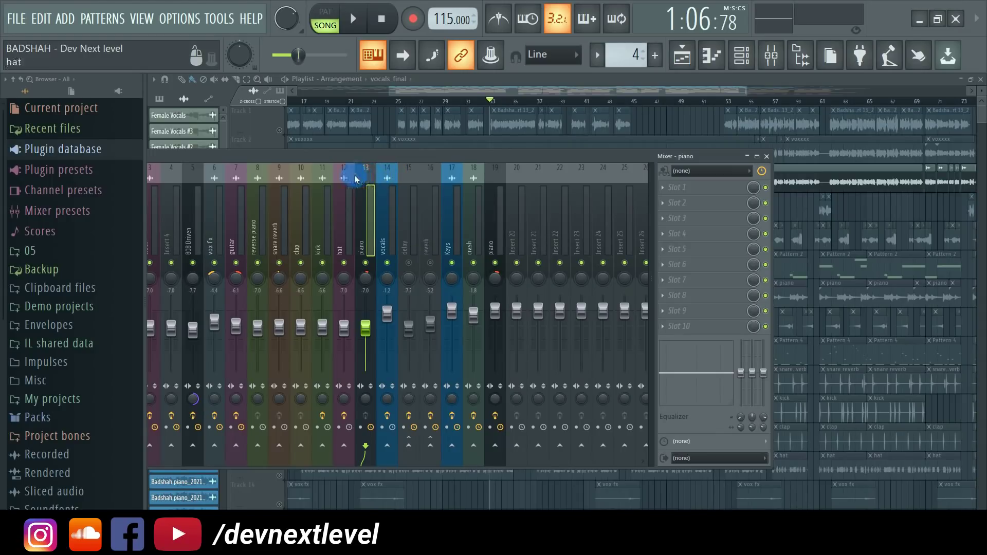
pyautogui.click(385, 175)
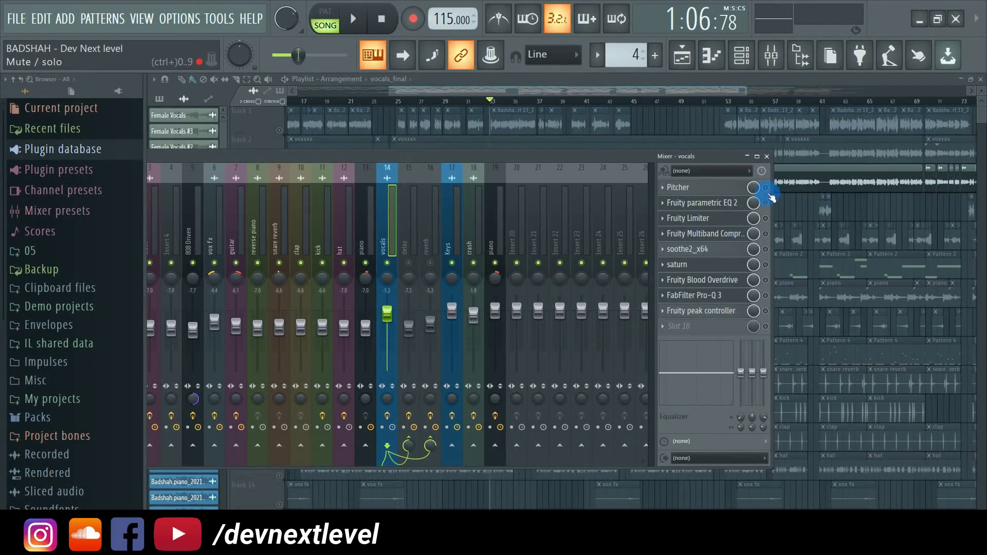
# - Re-enable Pitcher and Fruity parametric EQ 2 on the vocals track, inspecting and closing each plugin's settings
pyautogui.click(680, 188)
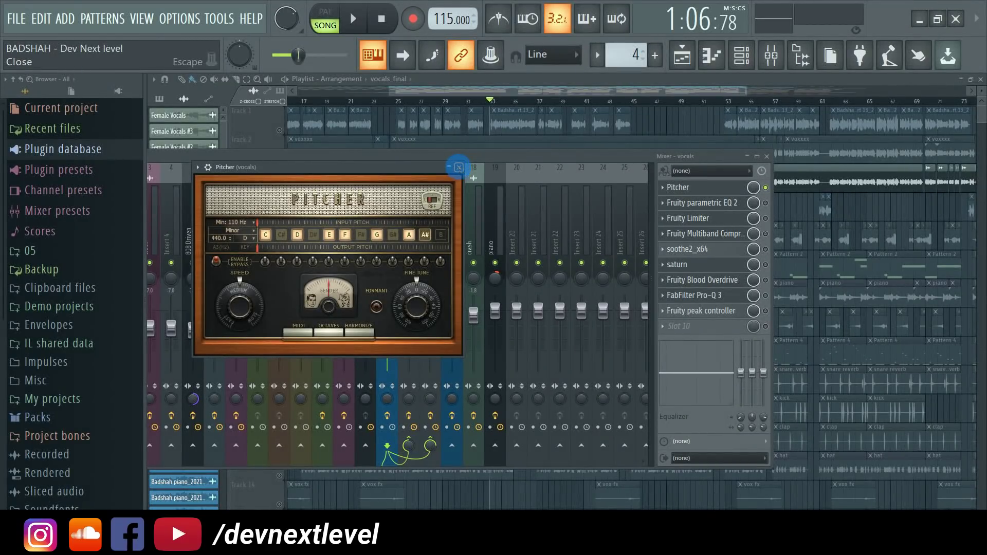
pyautogui.click(460, 168)
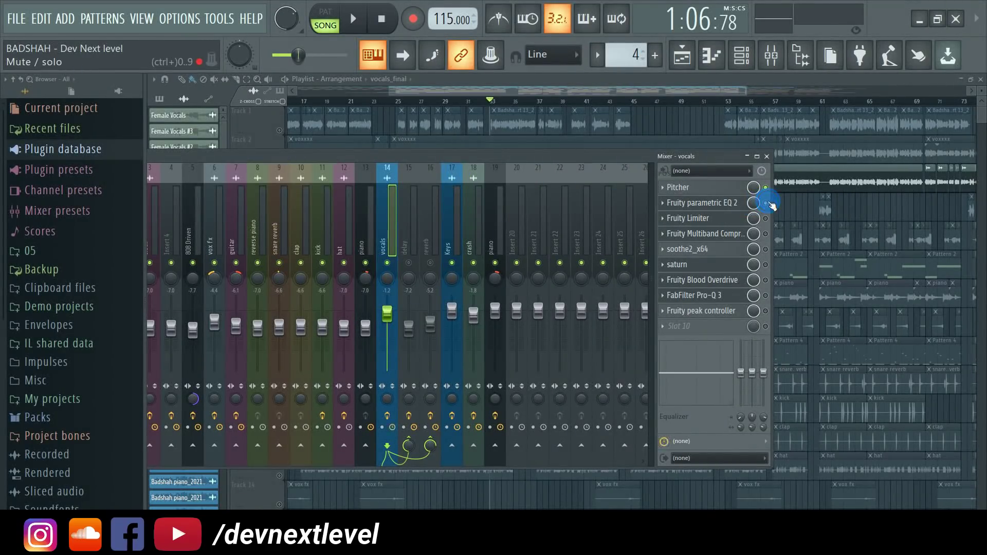
pyautogui.click(727, 204)
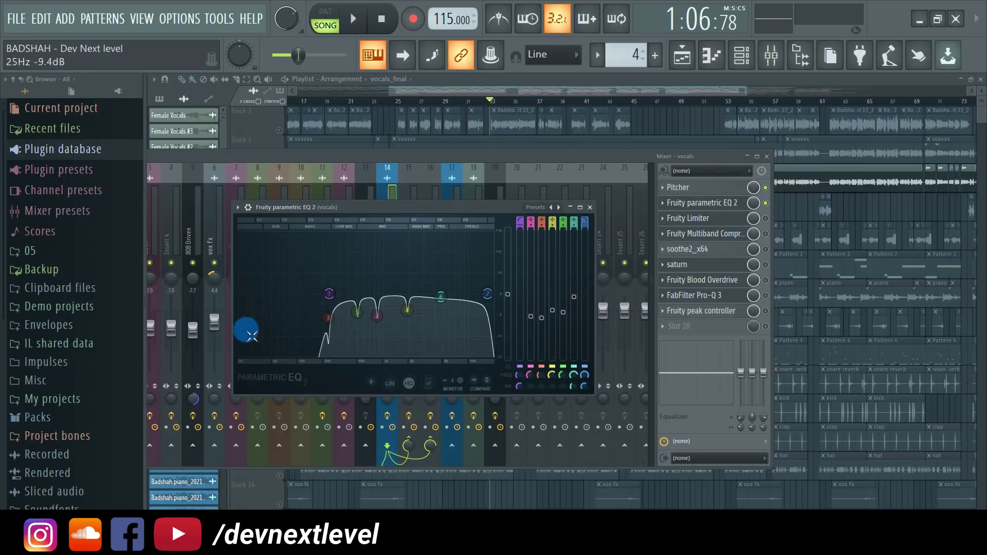
pyautogui.moveTo(320, 340); pyautogui.dragTo(414, 355)
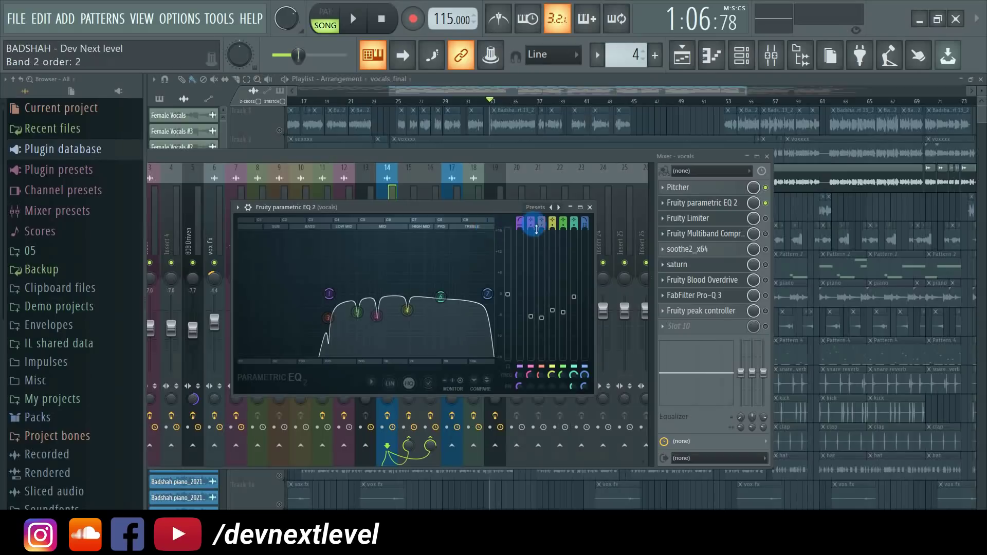
pyautogui.click(591, 207)
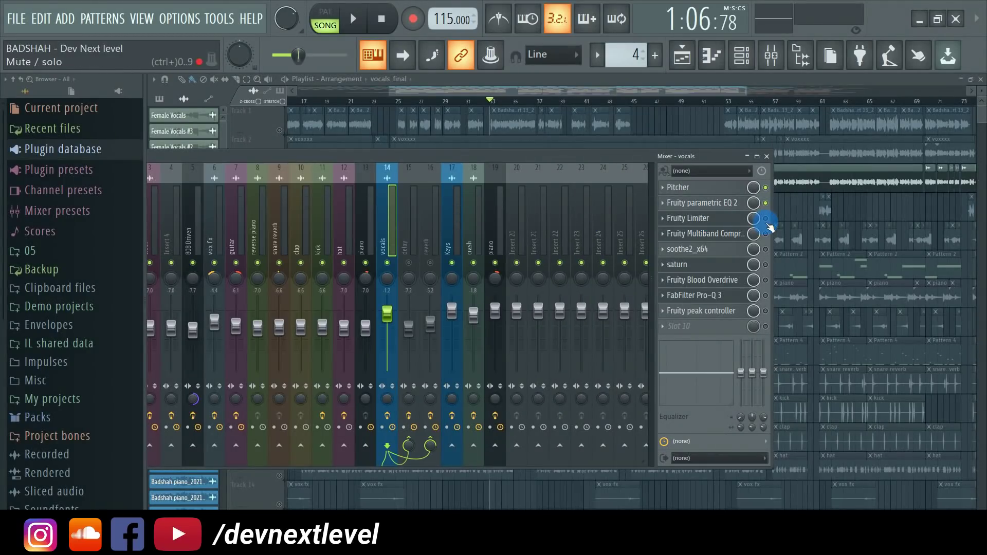
# - Re-enable Fruity Limiter on the vocals track, review its compressor settings during a short playback, and close it
pyautogui.click(729, 219)
pyautogui.click(378, 332)
pyautogui.click(714, 238)
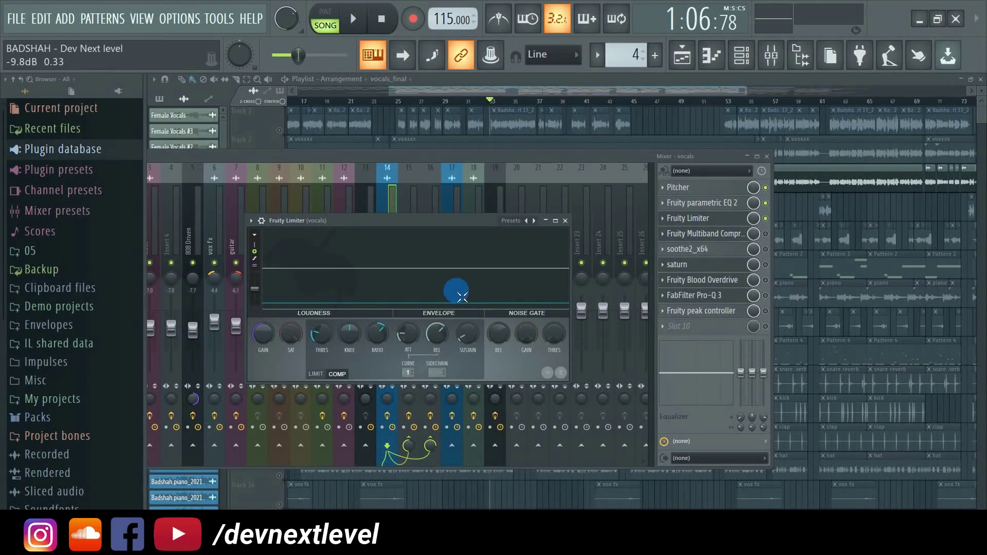
pyautogui.press('space')
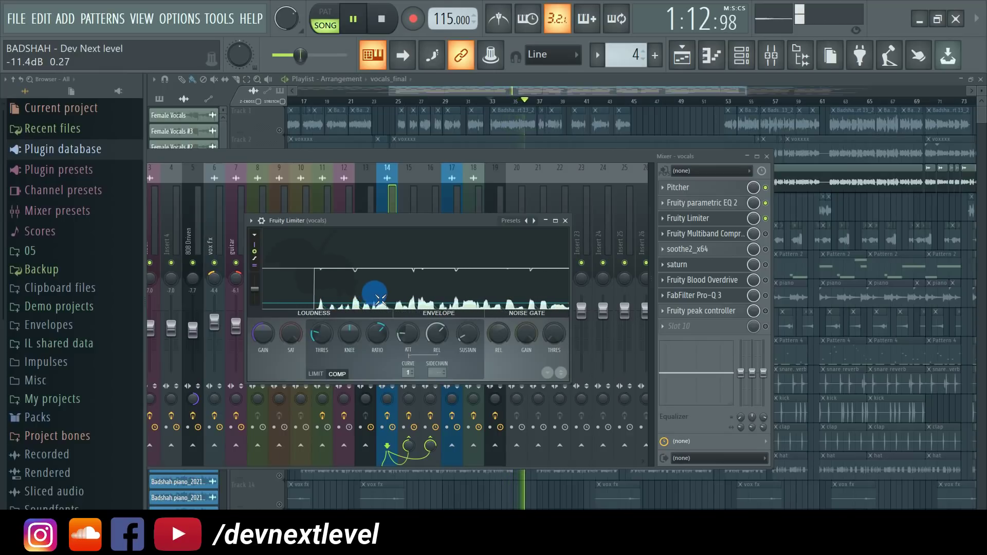
pyautogui.press('space')
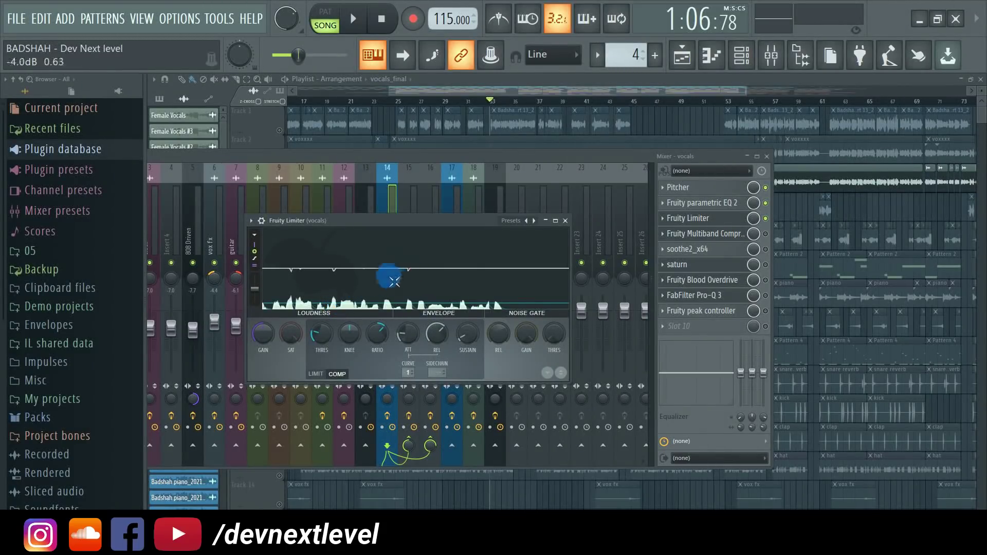
pyautogui.click(566, 222)
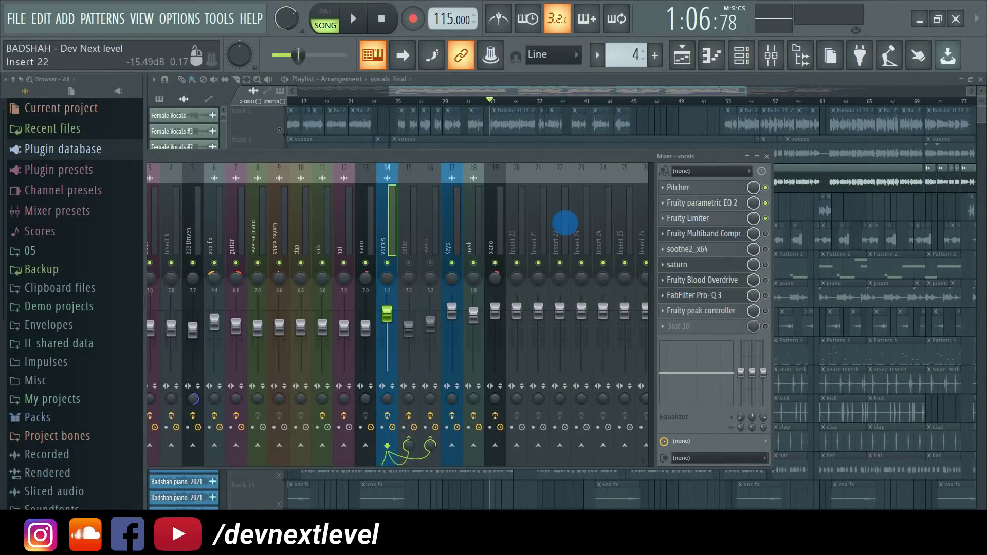
# - Re-enable Fruity Multiband Compressor on the vocals track, check its low, mid and high bands with a short playback, and close it
pyautogui.click(766, 235)
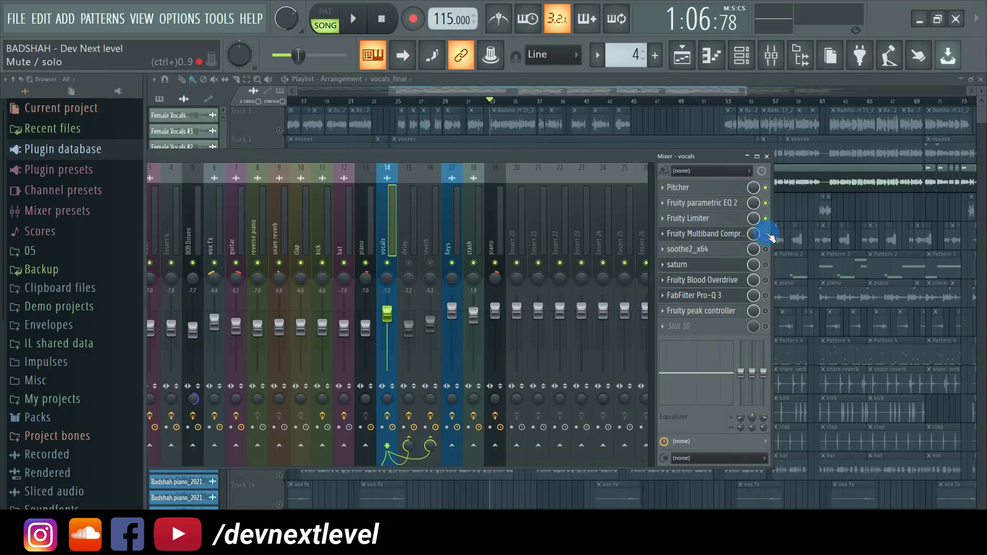
pyautogui.click(738, 235)
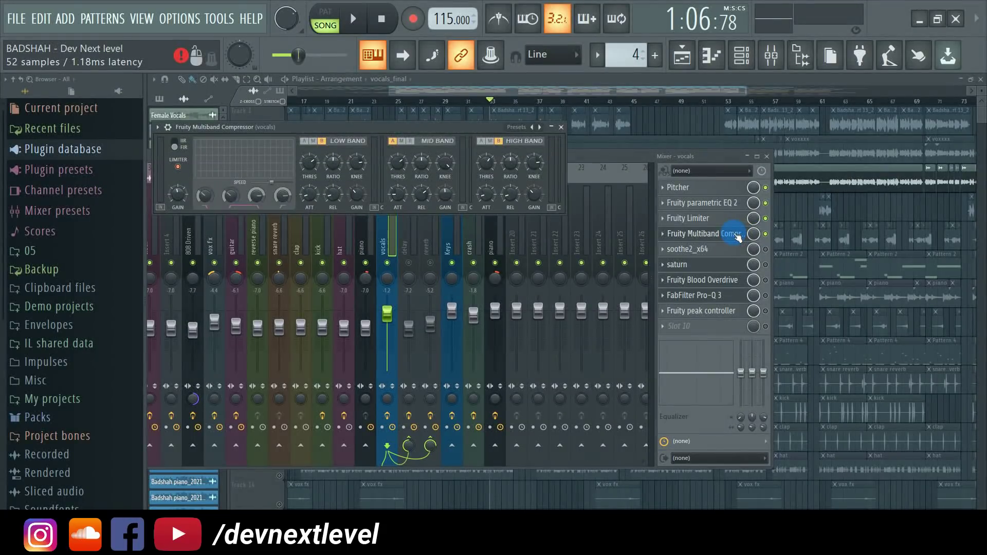
pyautogui.moveTo(372, 123); pyautogui.dragTo(426, 186)
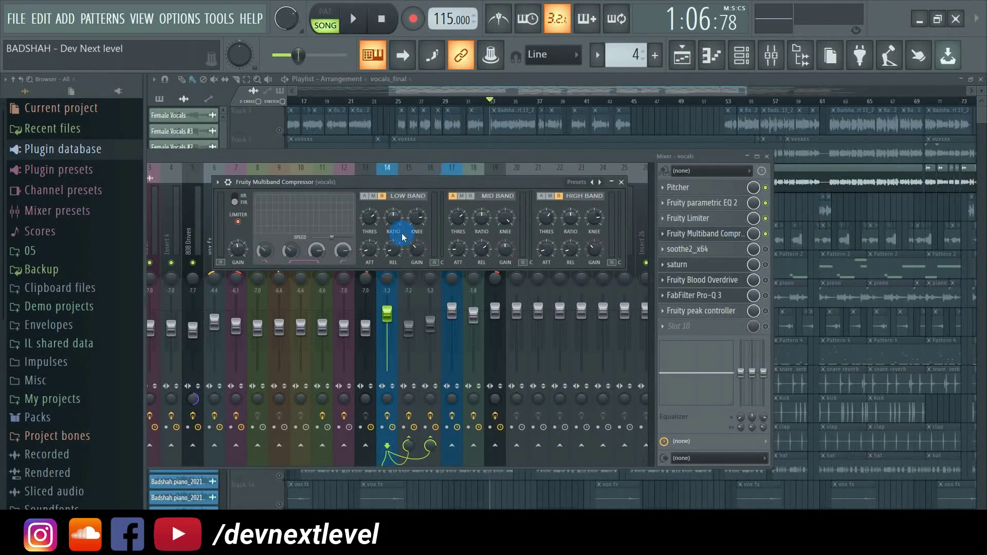
pyautogui.click(354, 21)
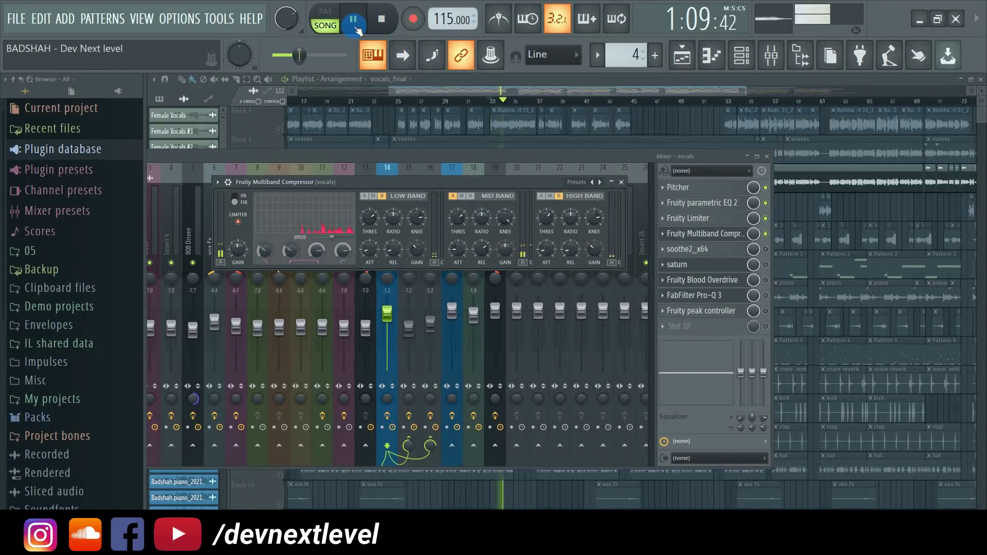
pyautogui.click(387, 26)
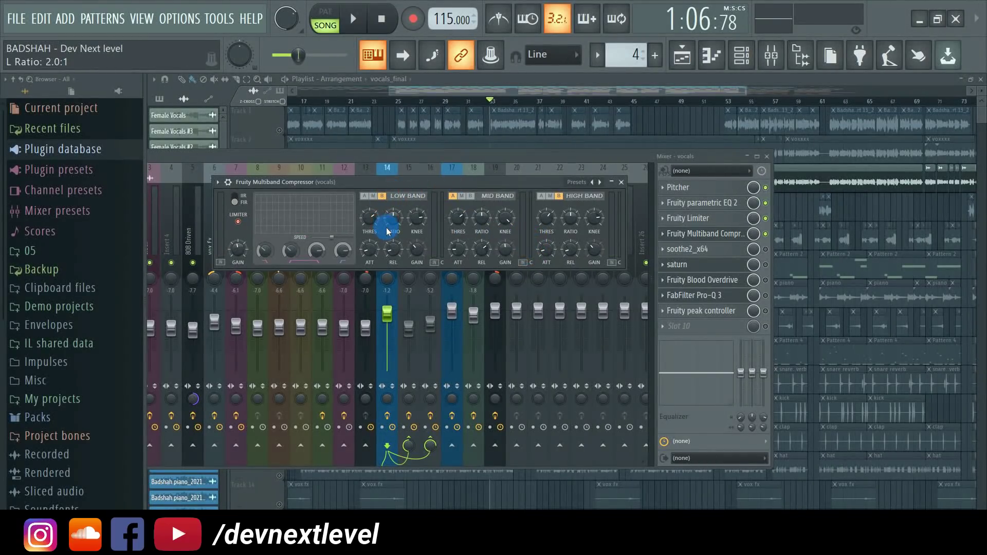
pyautogui.click(373, 220)
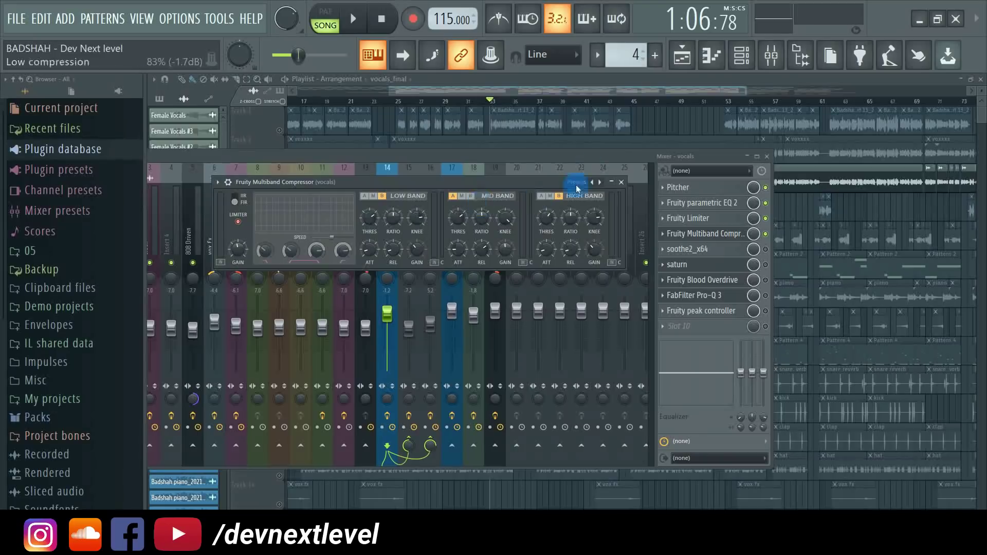
pyautogui.click(624, 183)
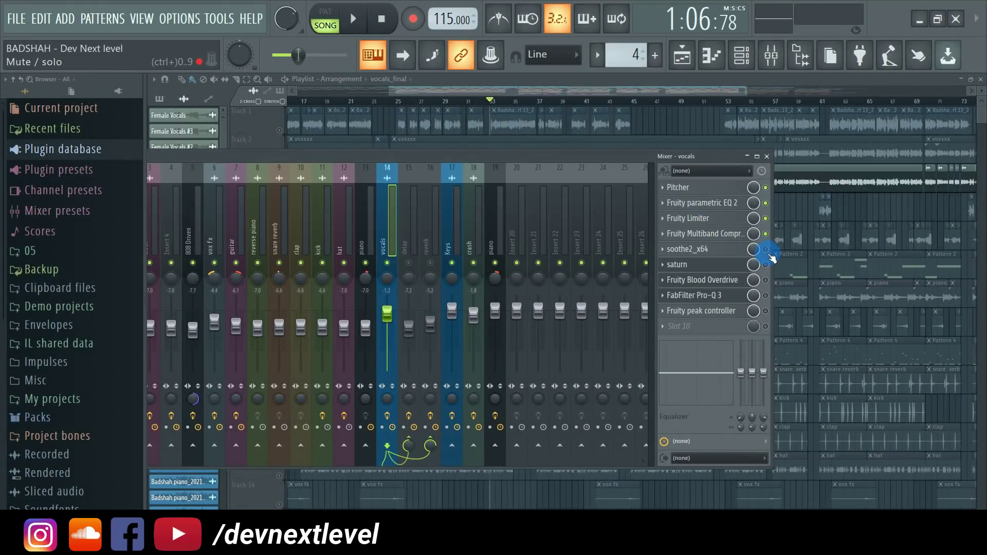
# - Re-enable soothe2 on the vocals track, watch its resonance reduction during a short playback, and close it
pyautogui.click(719, 252)
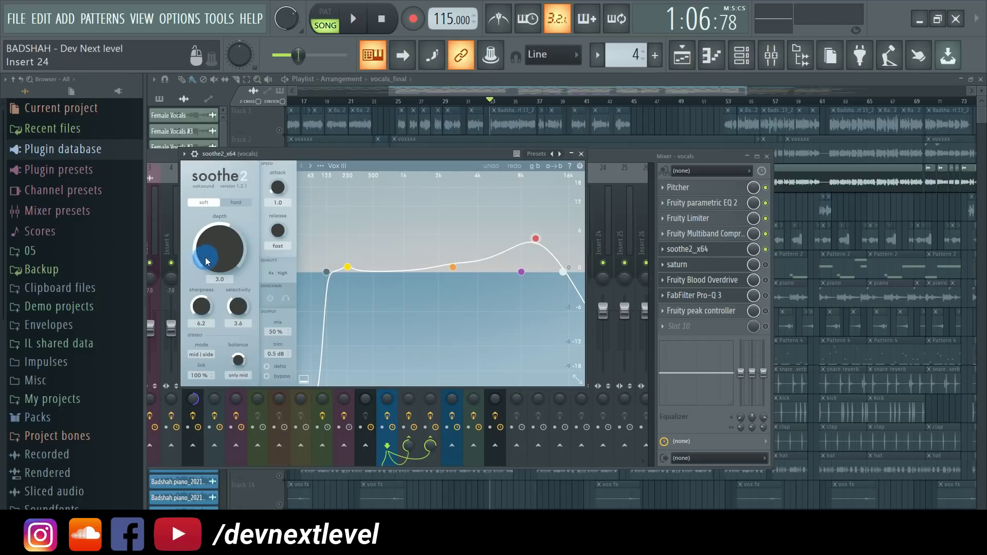
pyautogui.click(354, 21)
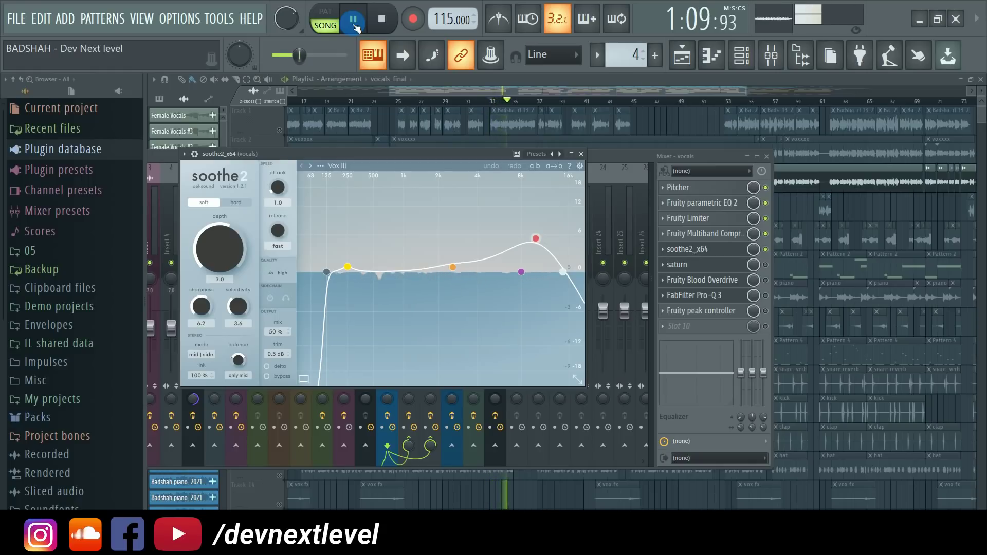
pyautogui.click(383, 22)
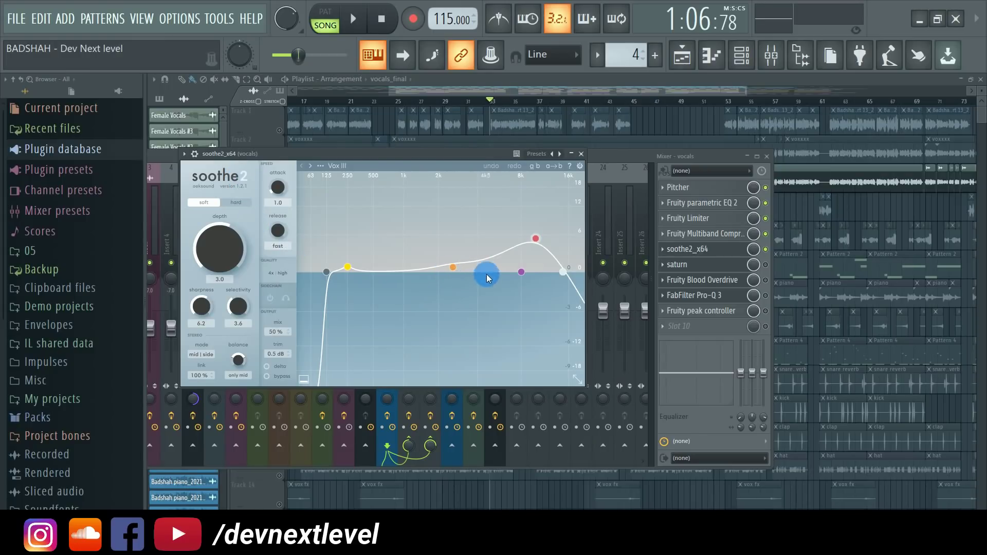
pyautogui.click(581, 153)
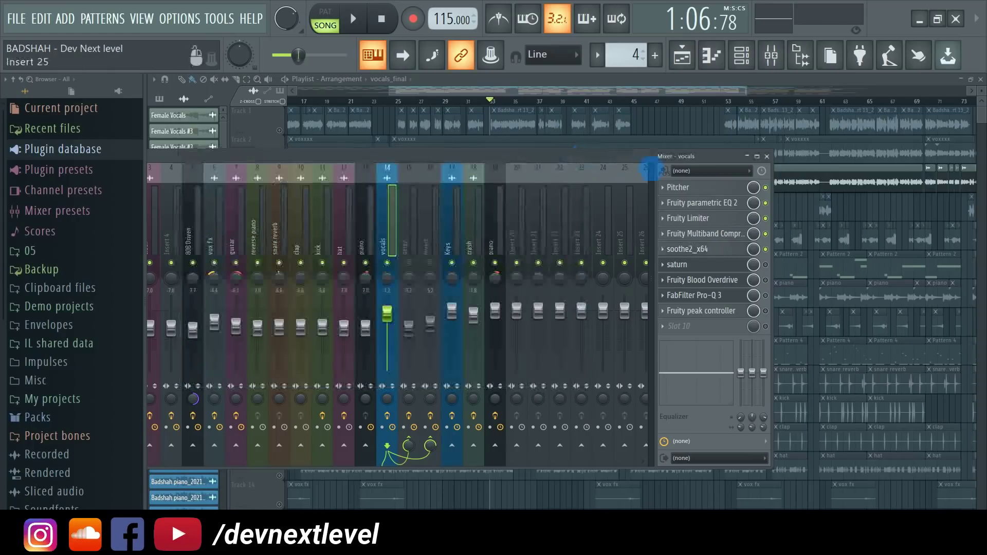
# - Re-enable saturn on the vocals track, view its settings, and compare the vocals with it bypassed and active during playback
pyautogui.click(766, 265)
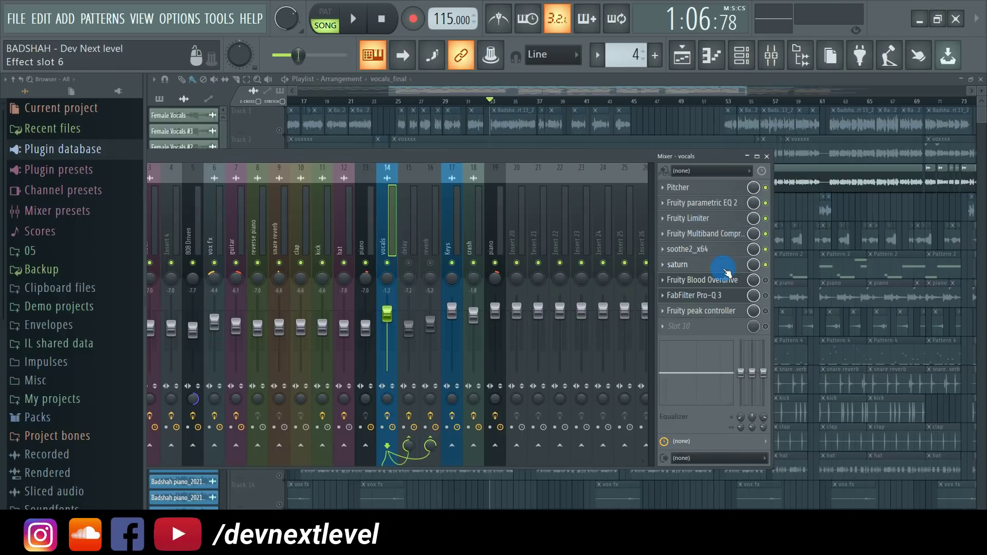
pyautogui.click(727, 272)
pyautogui.moveTo(402, 145); pyautogui.dragTo(376, 116)
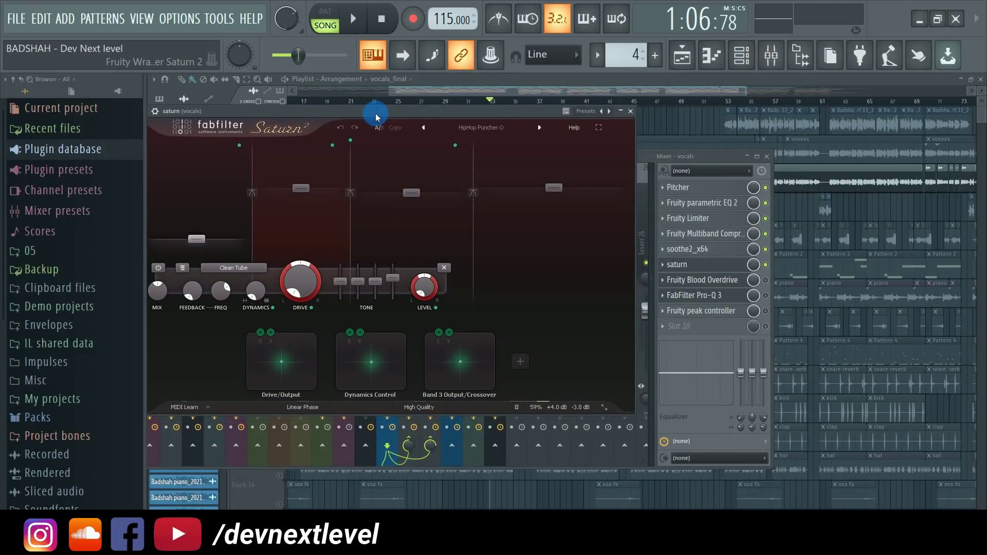
pyautogui.click(765, 263)
pyautogui.click(344, 26)
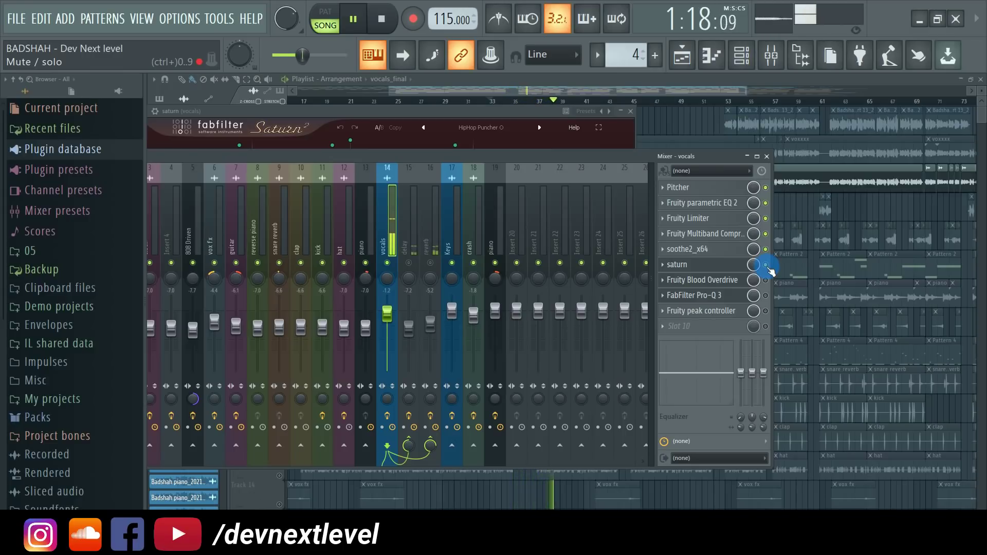
pyautogui.click(390, 23)
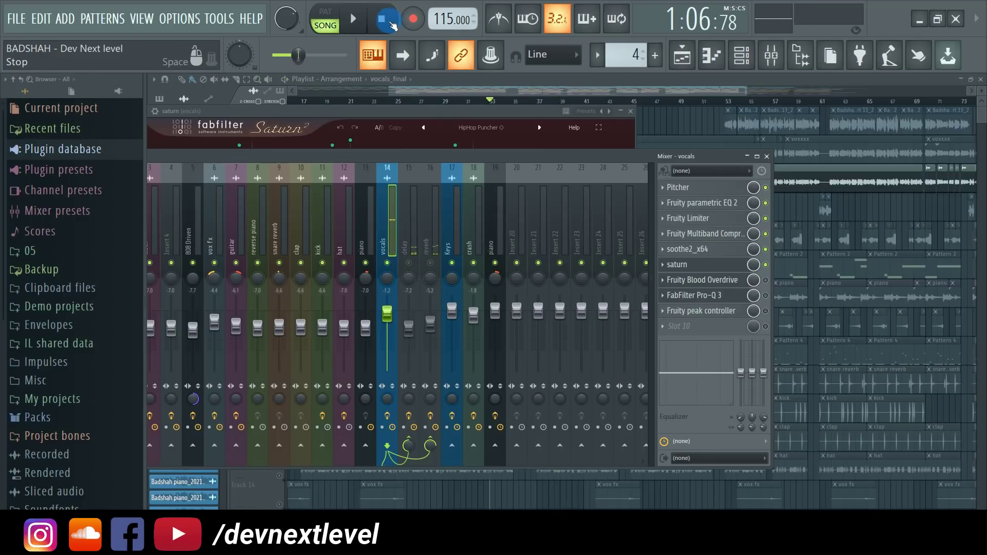
# - Re-enable Fruity Blood Overdrive on the vocals track, inspect its color and gain settings, and close it
pyautogui.click(767, 281)
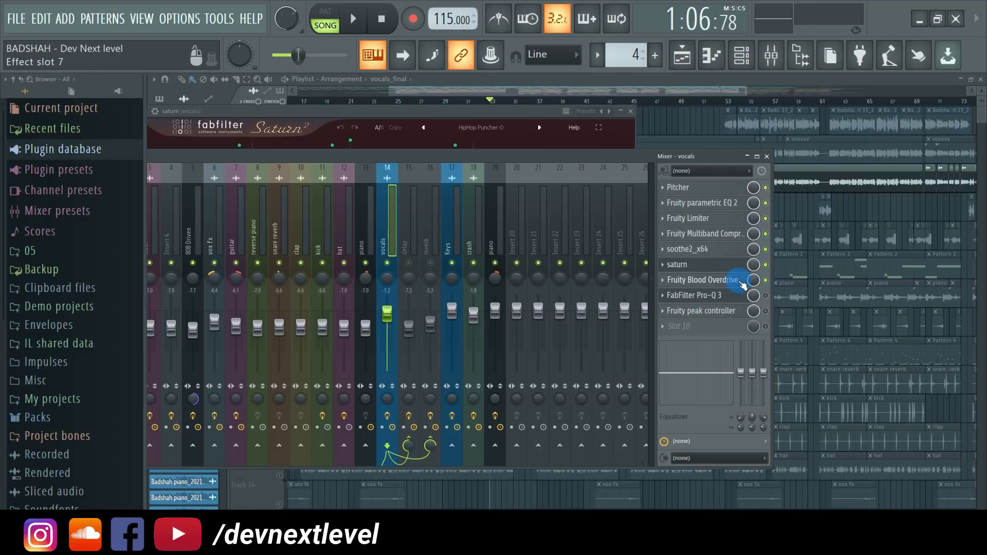
pyautogui.click(742, 284)
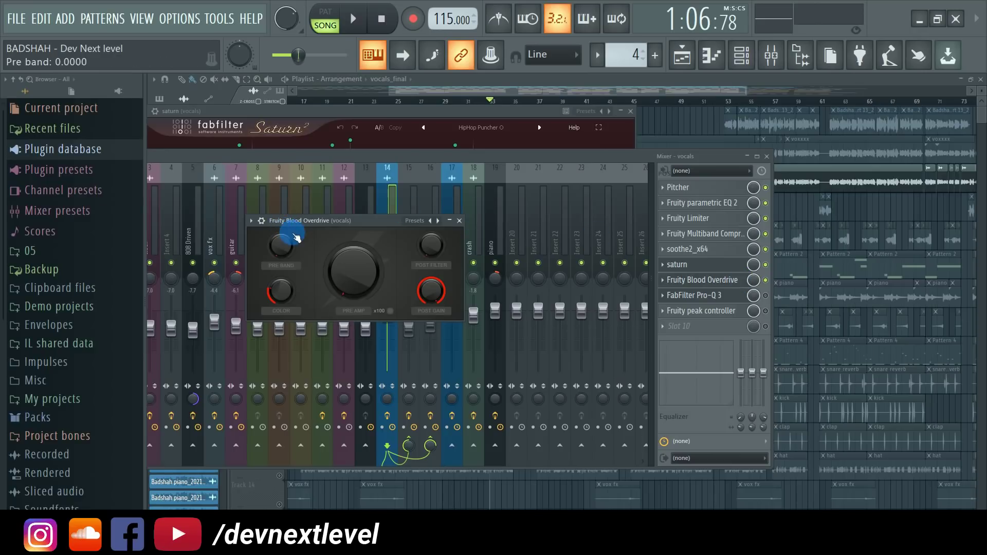
pyautogui.moveTo(332, 226); pyautogui.dragTo(353, 207)
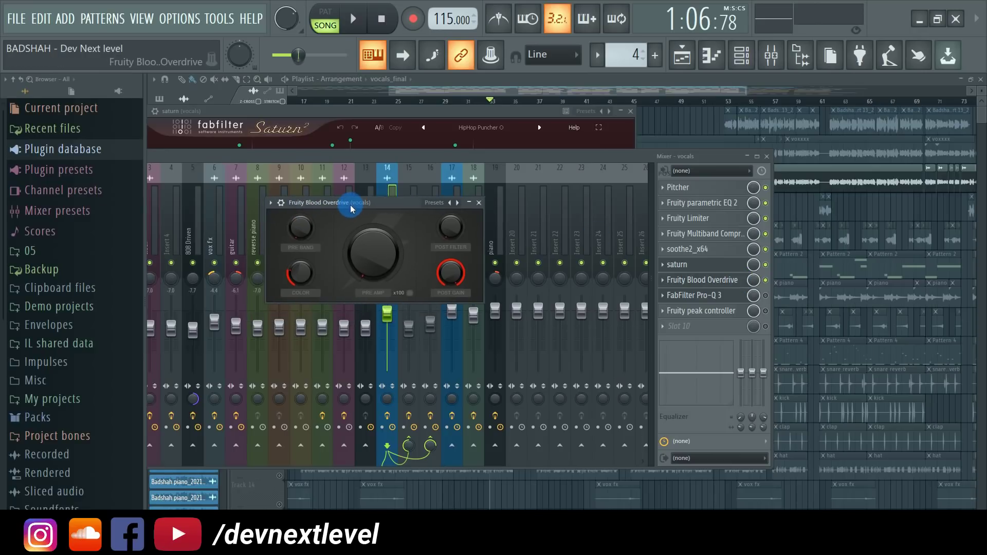
pyautogui.click(299, 274)
pyautogui.click(482, 204)
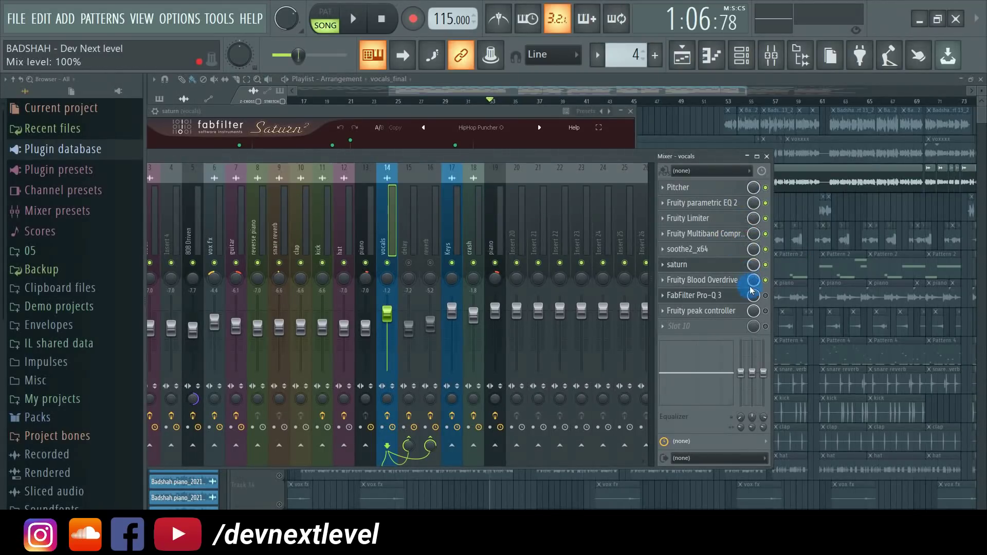
# - Compare the vocals during playback with the multiband compressor, soothe2, saturn and Blood Overdrive bypassed, re-enabling all but soothe2
pyautogui.click(766, 234)
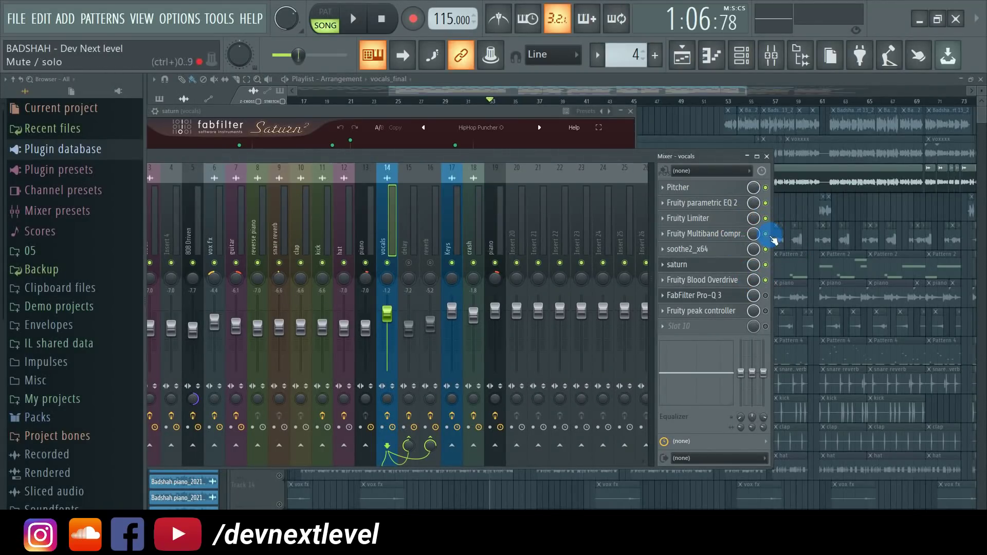
pyautogui.click(767, 265)
pyautogui.click(356, 29)
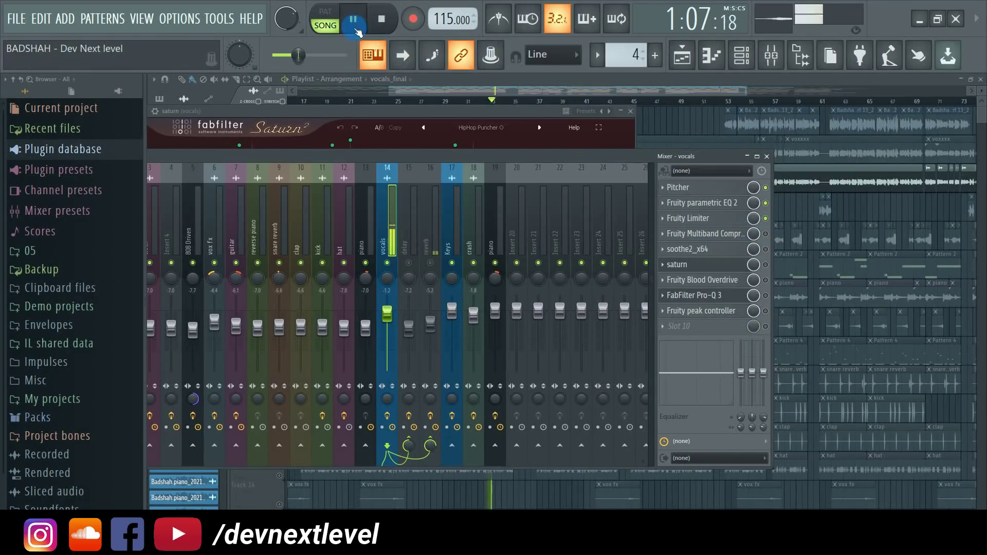
pyautogui.click(766, 235)
pyautogui.click(765, 280)
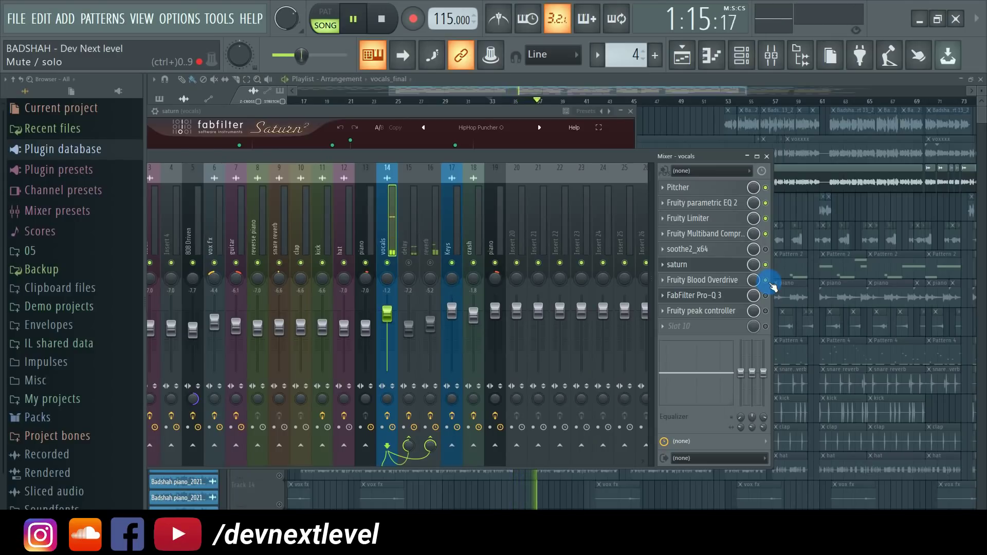
pyautogui.click(390, 24)
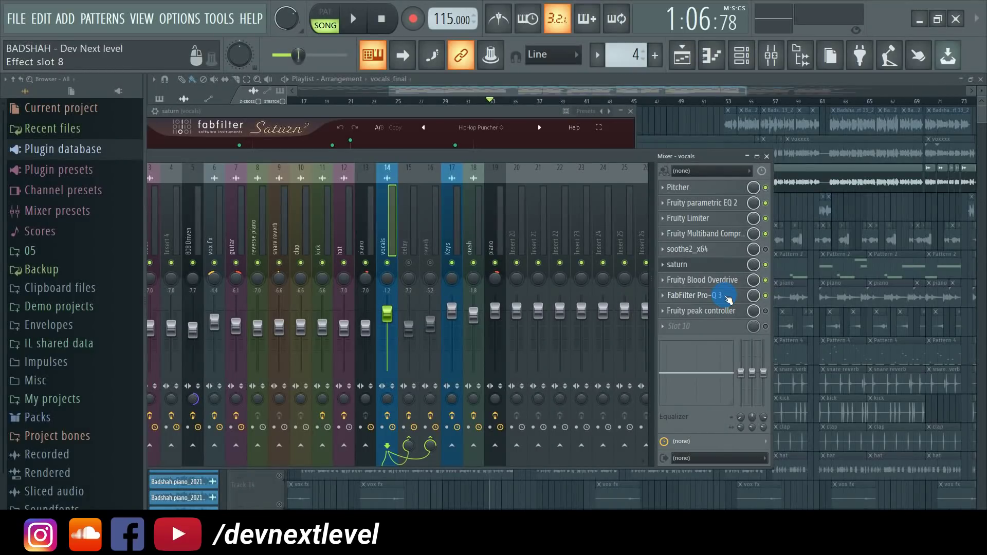
# - Re-enable FabFilter Pro-Q 3 on the vocals track, inspect its narrow cuts and brickwall high cut, and close it
pyautogui.click(729, 300)
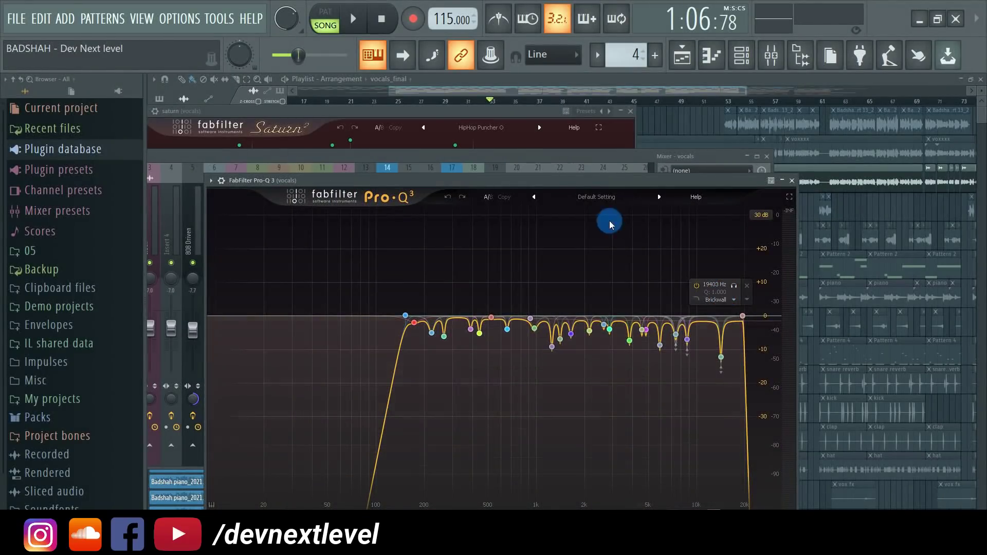
pyautogui.moveTo(504, 181); pyautogui.dragTo(455, 110)
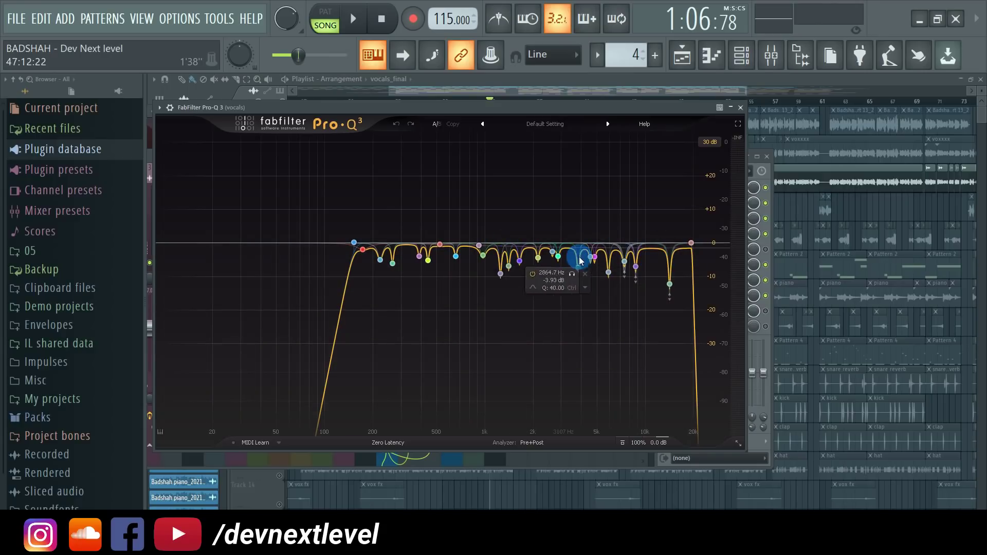
pyautogui.click(692, 244)
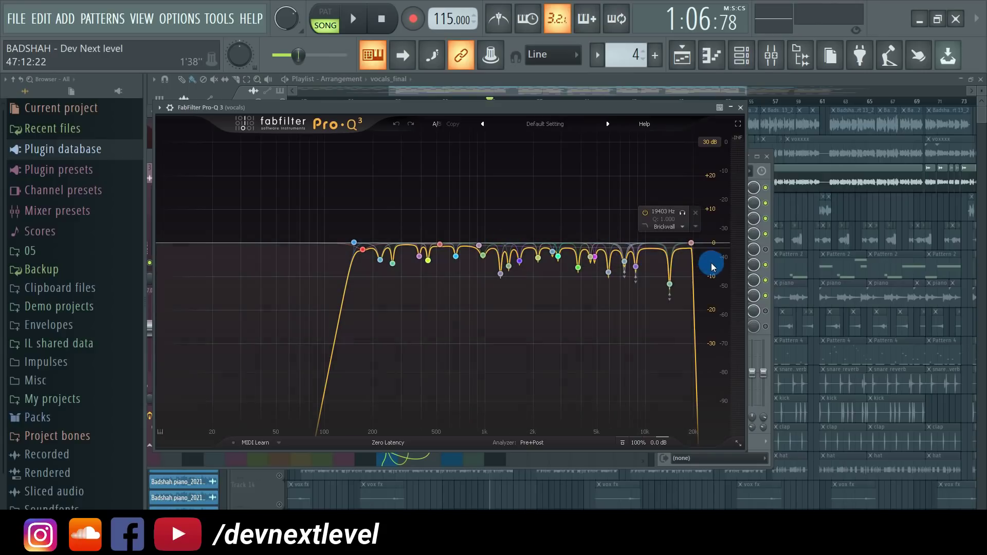
pyautogui.click(557, 214)
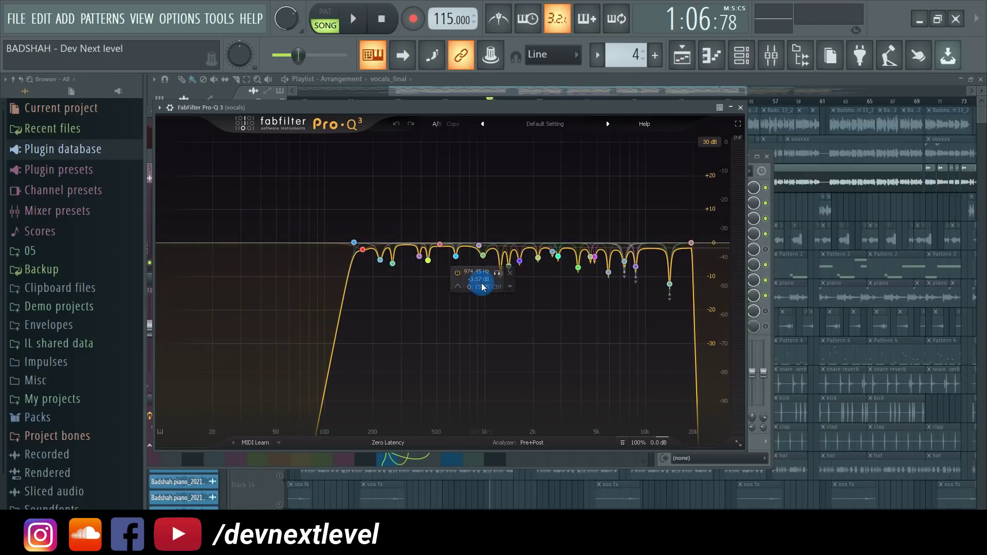
pyautogui.click(740, 108)
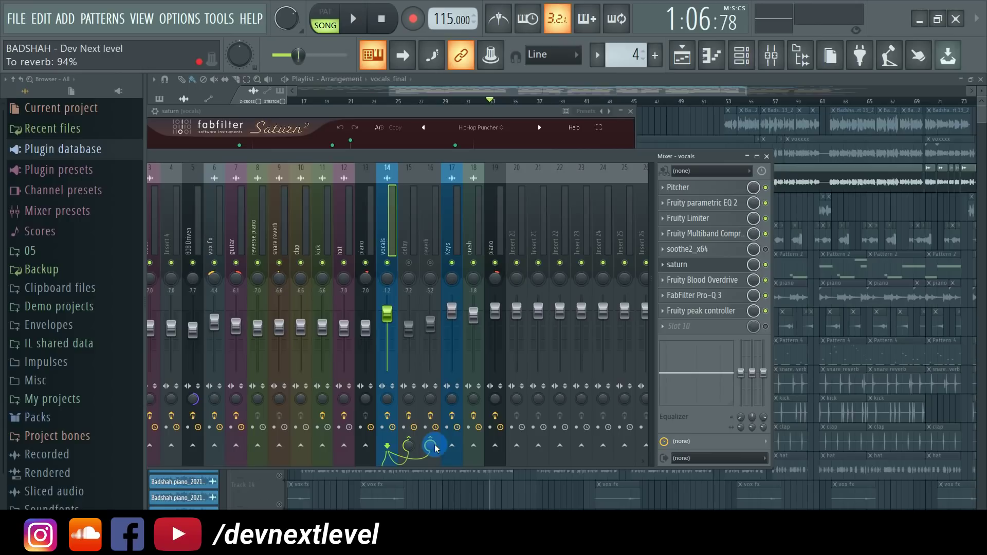
# - Select the reverb send track, toggle its mute and audition the vocals with the reverb in a short playback
pyautogui.click(430, 173)
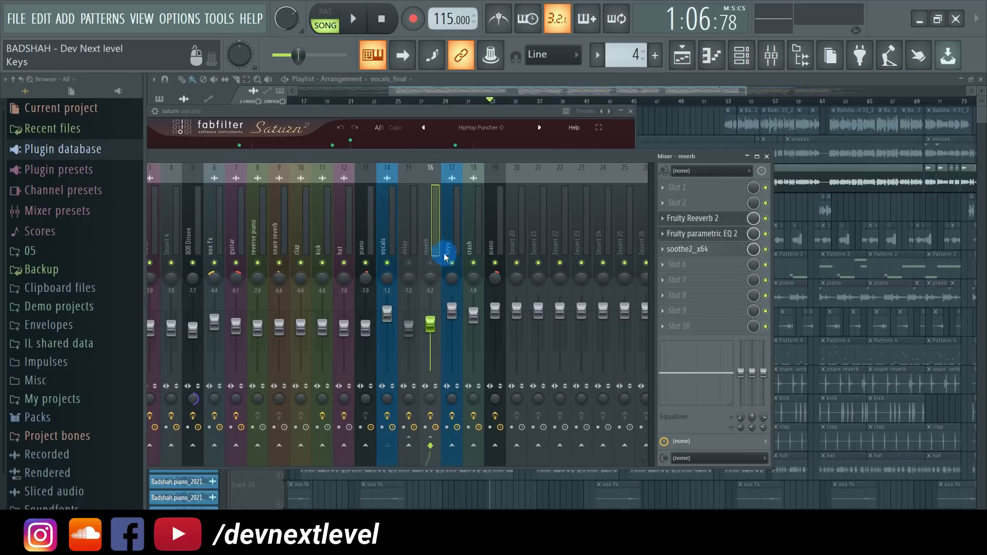
pyautogui.click(431, 263)
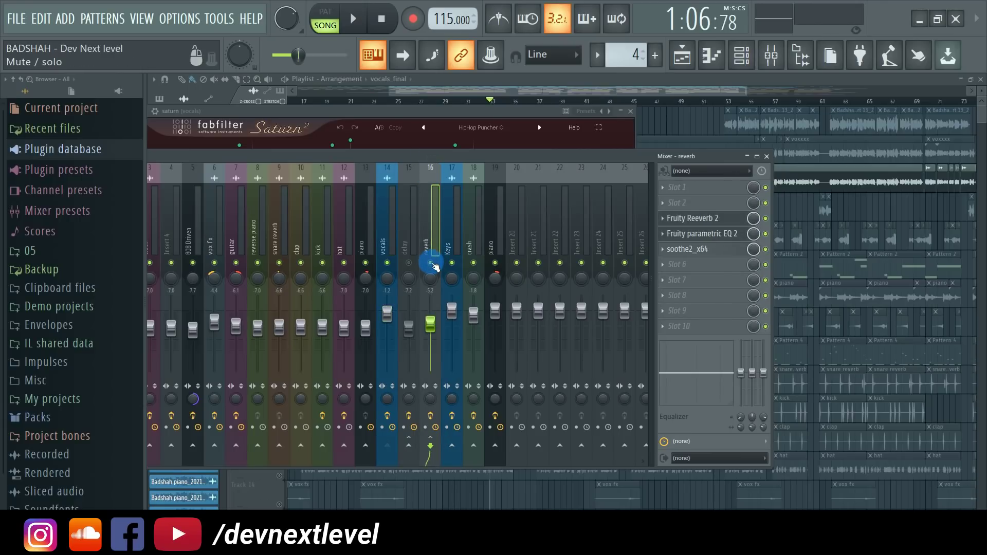
pyautogui.press('space')
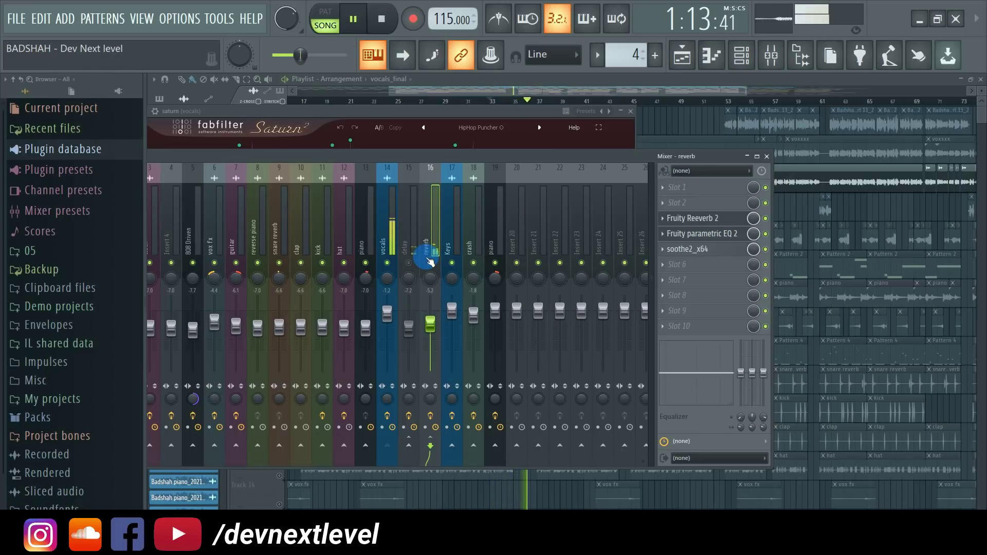
pyautogui.press('space')
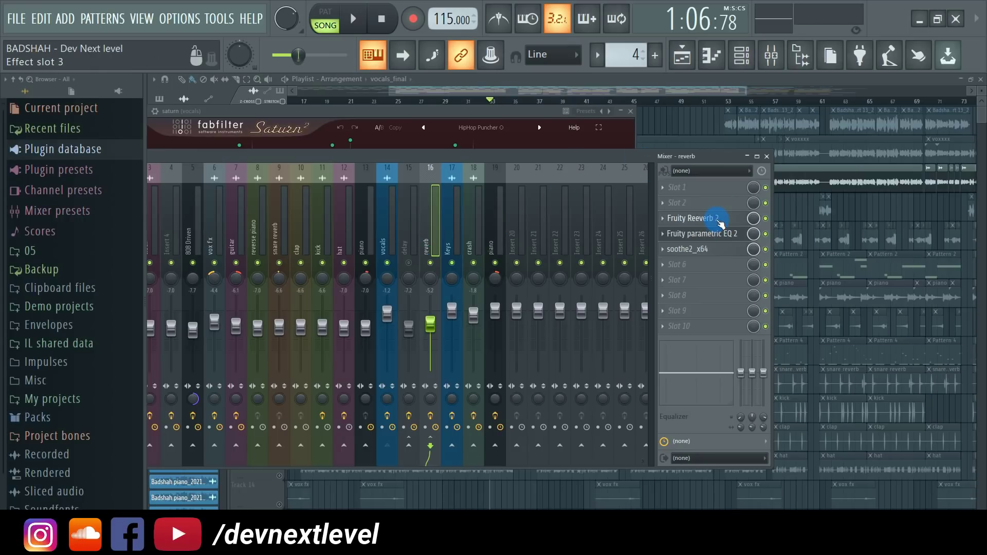
# - Show Fruity Reeverb 2 from the reverb track and Fruity peak controller from the vocals track without overlapping each other
pyautogui.click(719, 220)
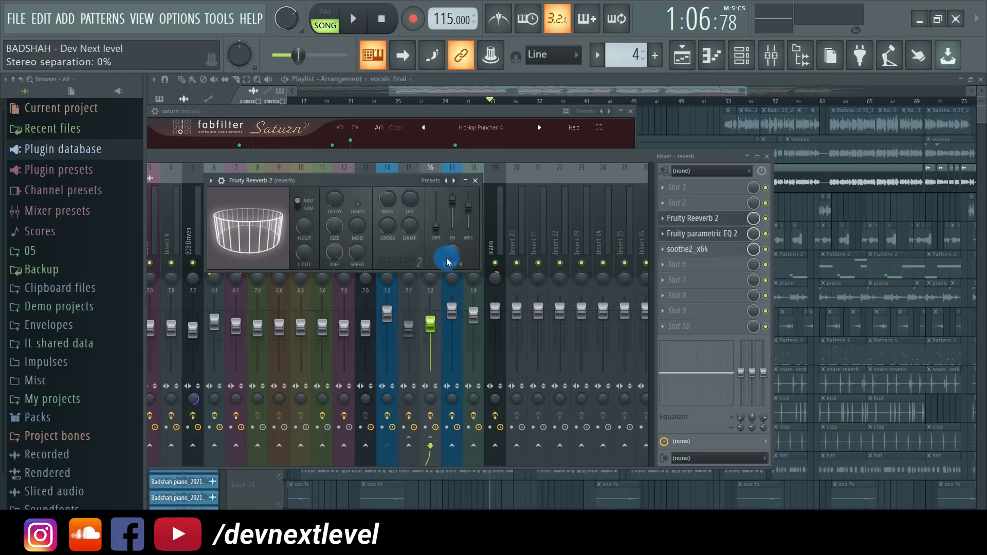
pyautogui.moveTo(406, 178); pyautogui.dragTo(620, 169)
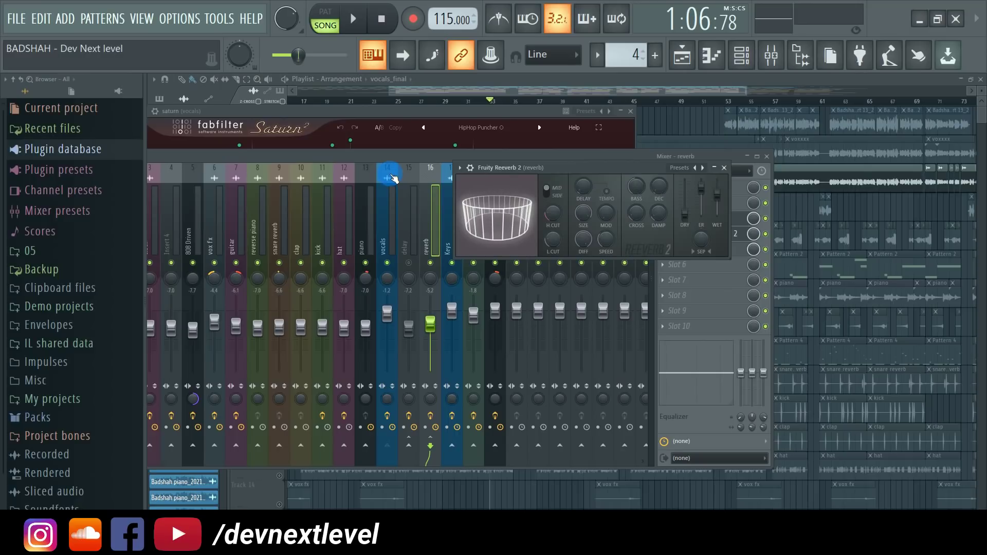
pyautogui.click(391, 178)
pyautogui.click(700, 316)
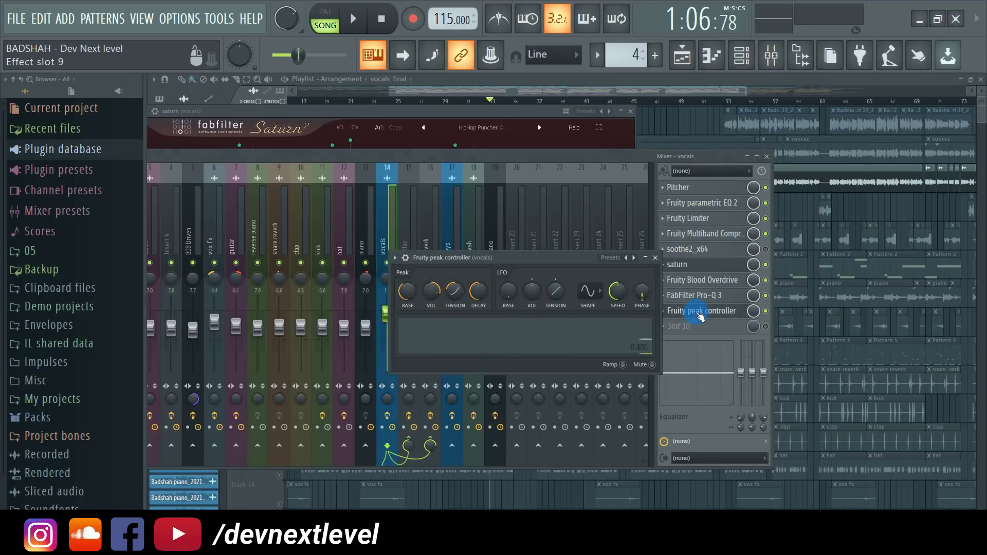
pyautogui.moveTo(517, 257); pyautogui.dragTo(274, 110)
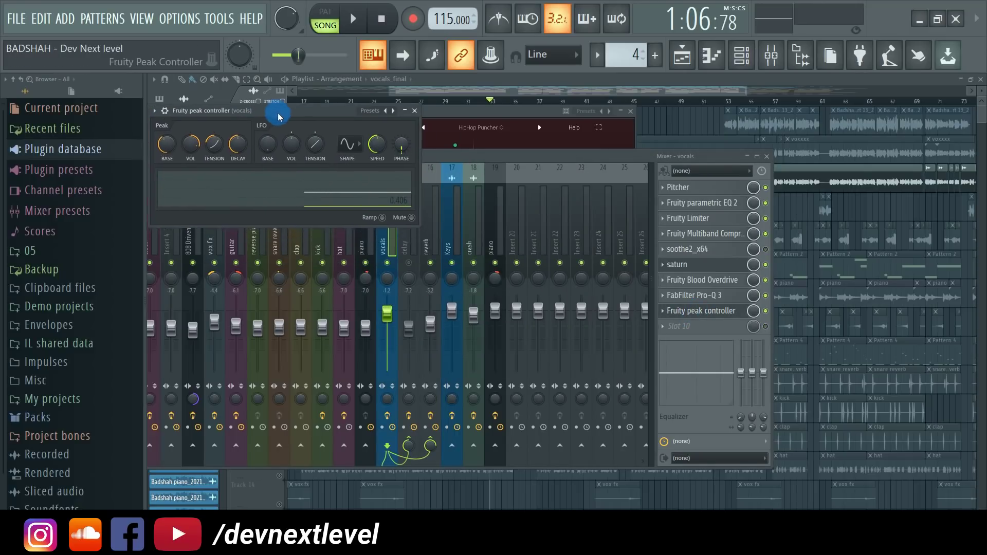
pyautogui.click(429, 178)
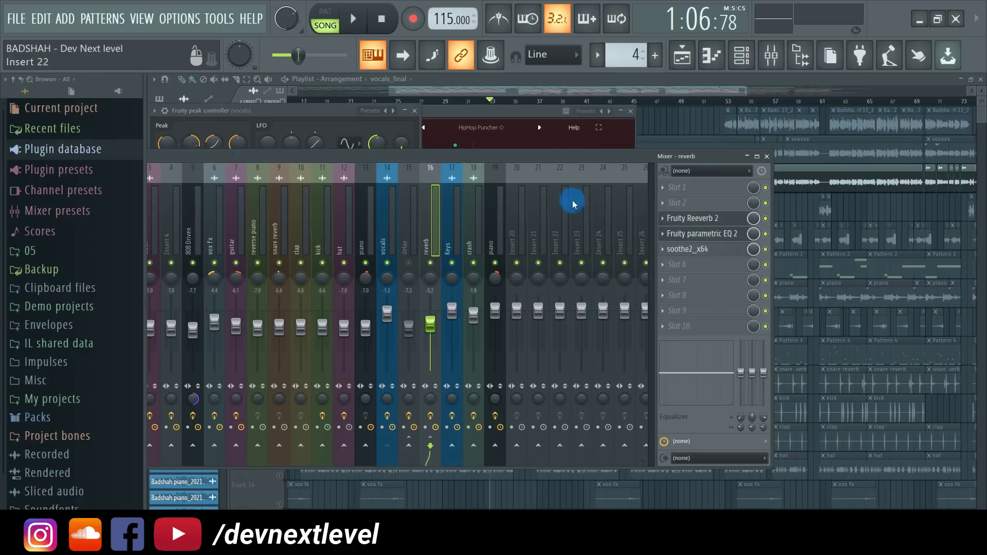
pyautogui.click(711, 227)
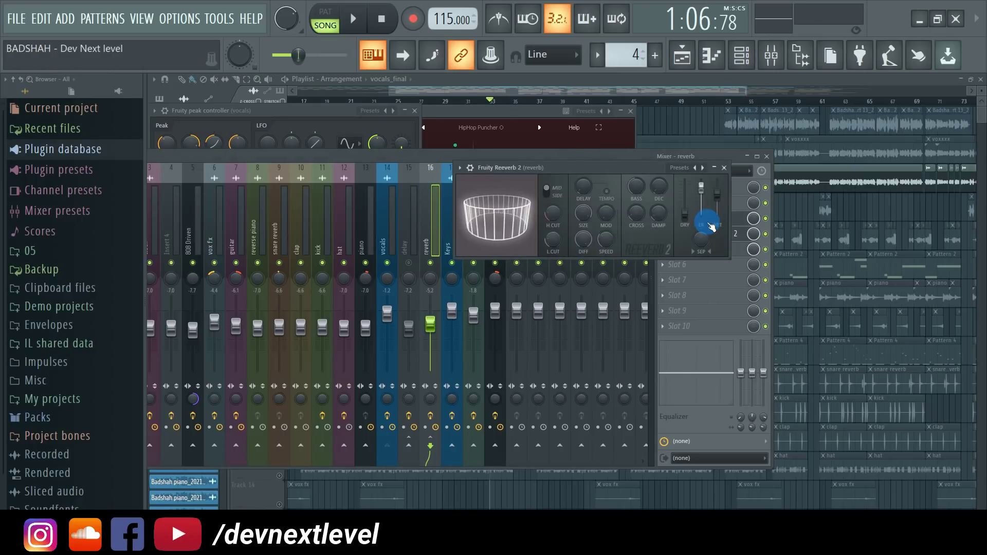
pyautogui.click(341, 112)
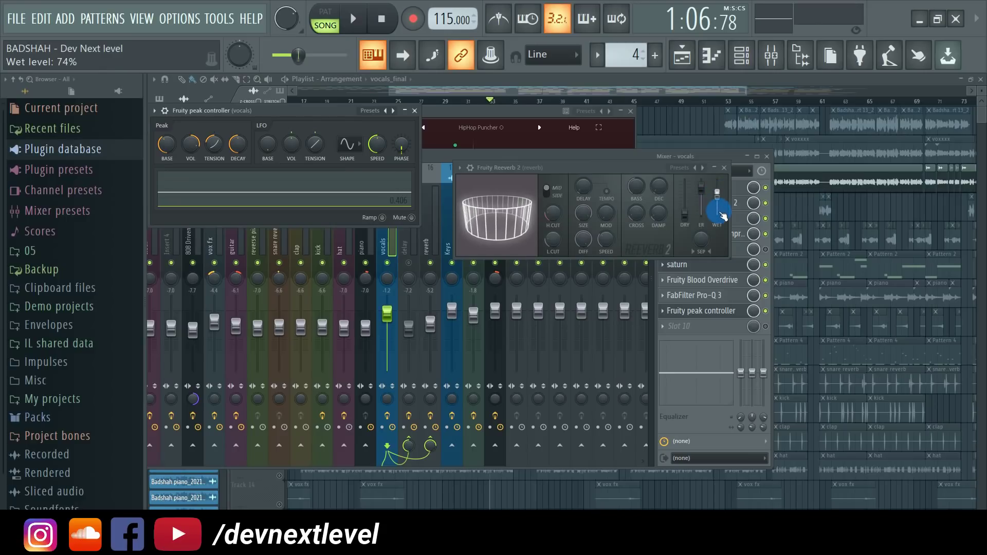
# - Play the vocals to examine how the peak controller's volume signal relates to the reverb's wet level, and close Fruity Reeverb 2
pyautogui.moveTo(190, 129); pyautogui.dragTo(190, 166)
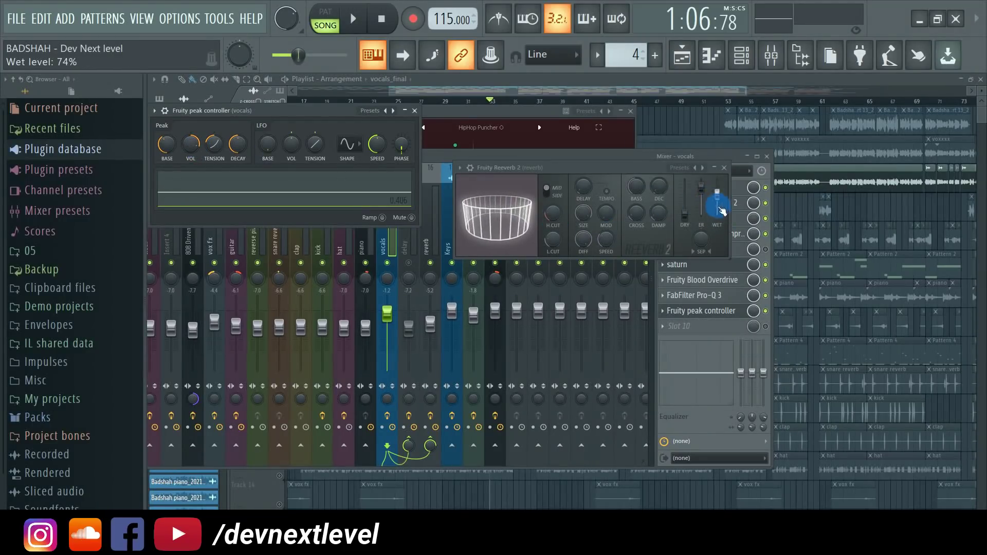
pyautogui.click(356, 20)
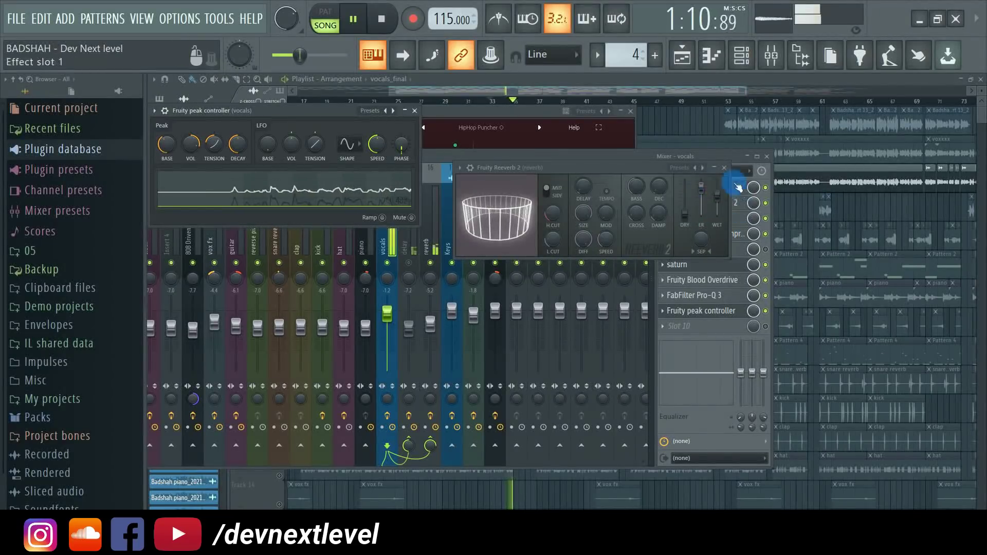
pyautogui.click(387, 30)
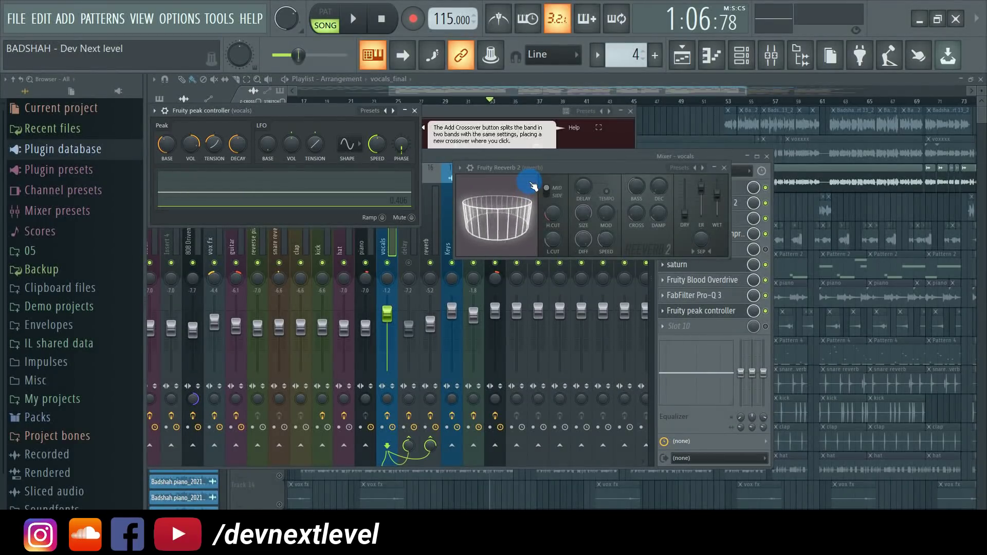
pyautogui.click(724, 168)
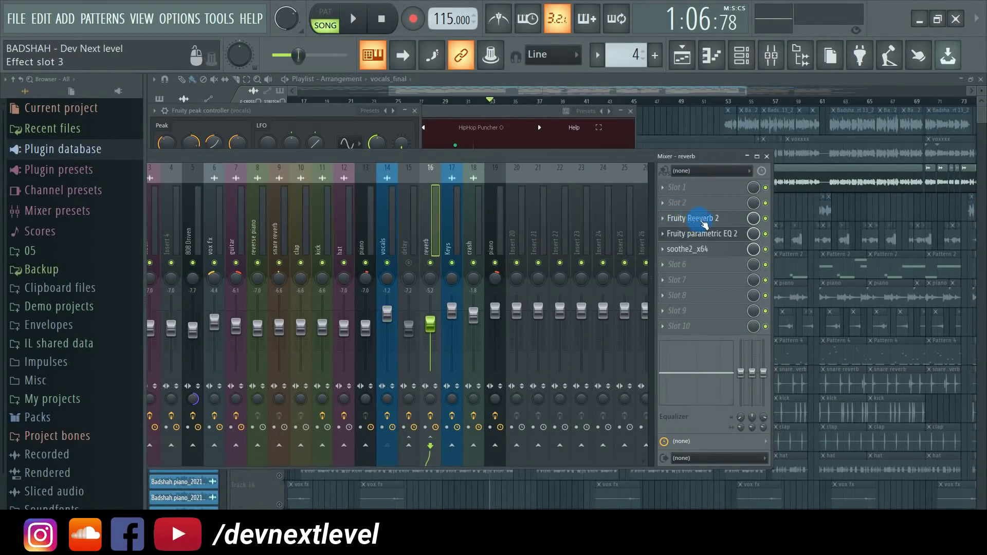
# - Inspect Fruity parametric EQ 2 on the reverb track, watch its soothe2 reduction during a short playback, and close soothe2
pyautogui.click(702, 236)
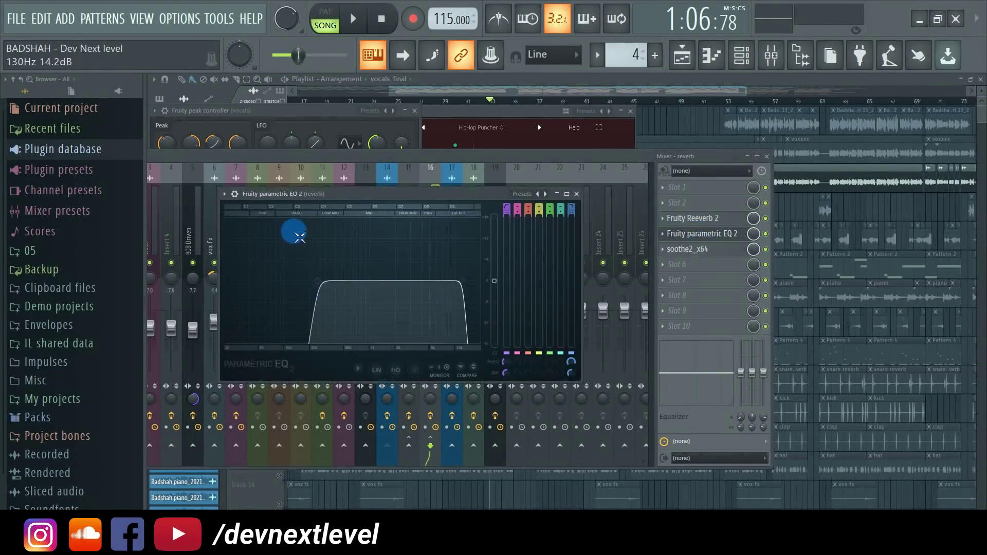
pyautogui.click(725, 256)
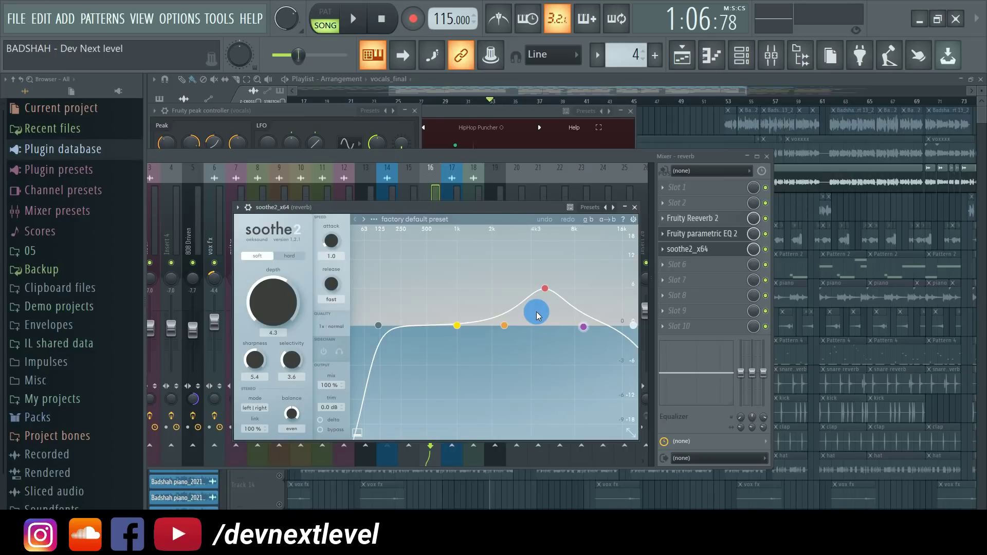
pyautogui.click(355, 24)
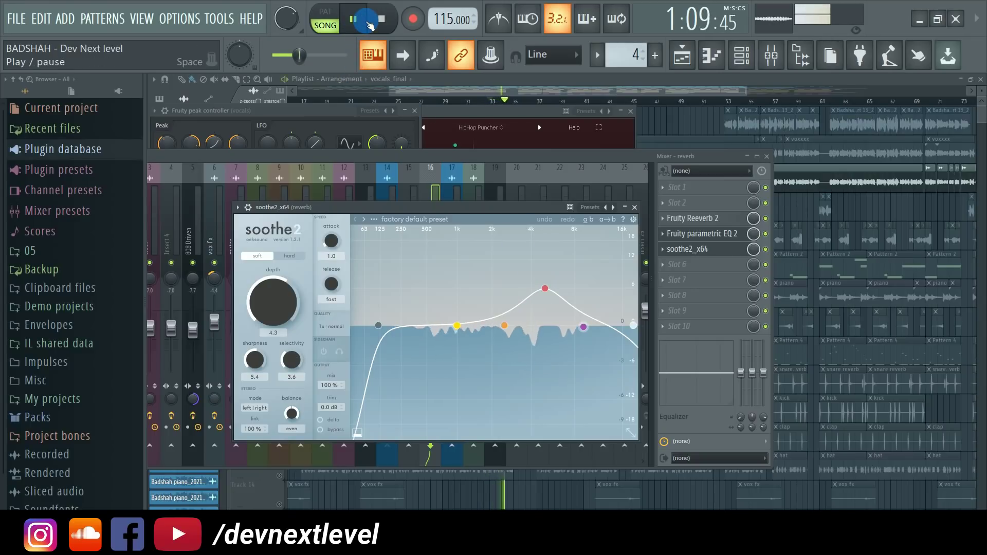
pyautogui.click(385, 23)
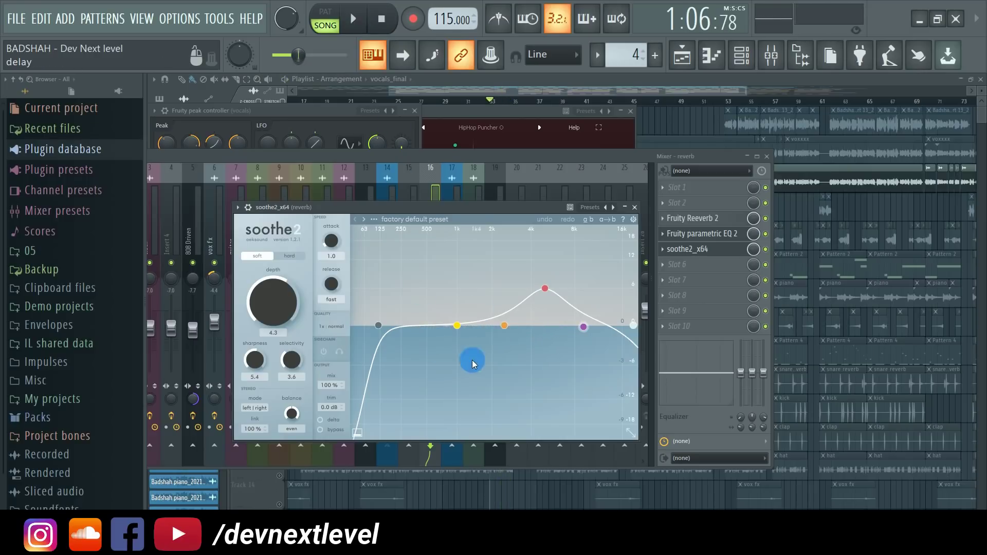
pyautogui.click(636, 208)
# - Select the delay send track, inspect the curve of its Fruity parametric EQ 2, and close the equalizer
pyautogui.click(410, 191)
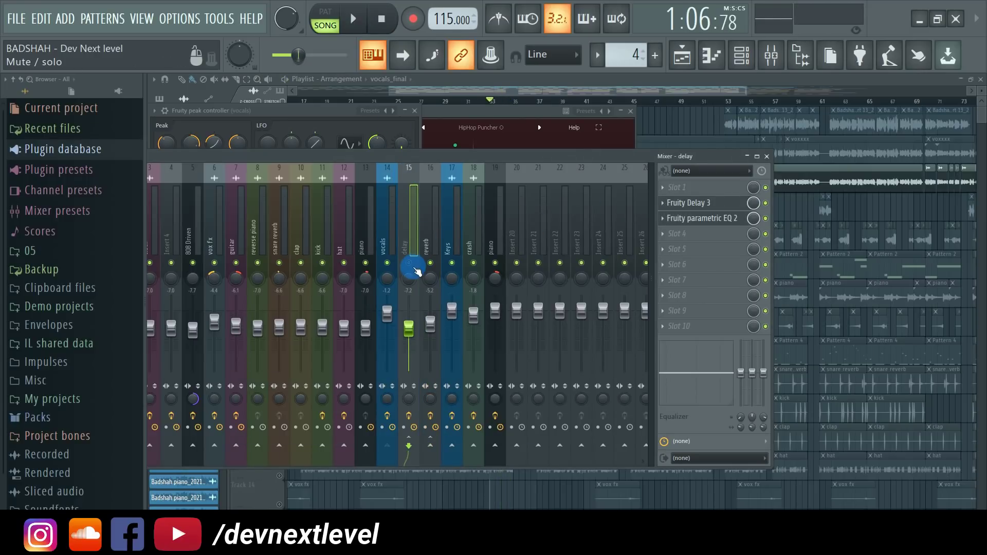
pyautogui.click(715, 225)
pyautogui.click(260, 283)
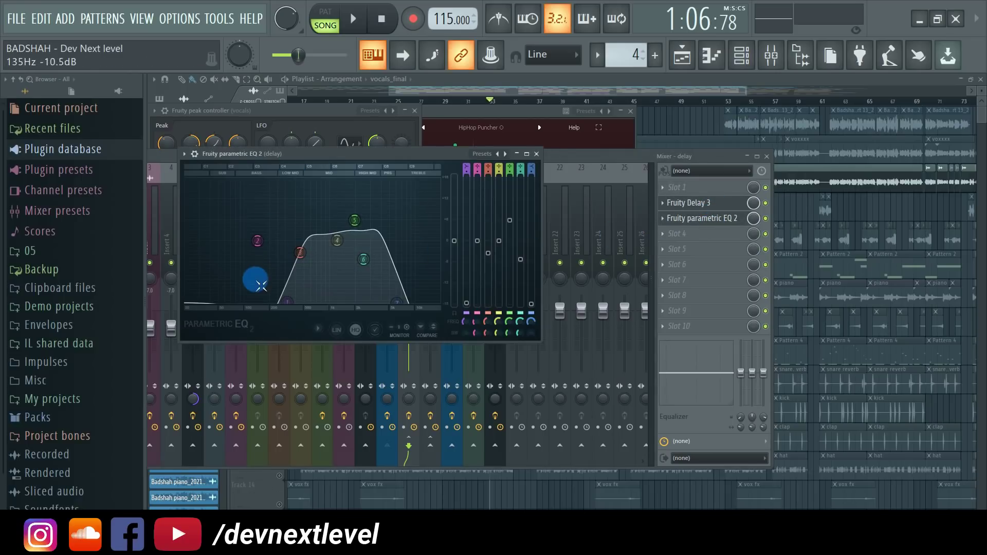
pyautogui.click(537, 153)
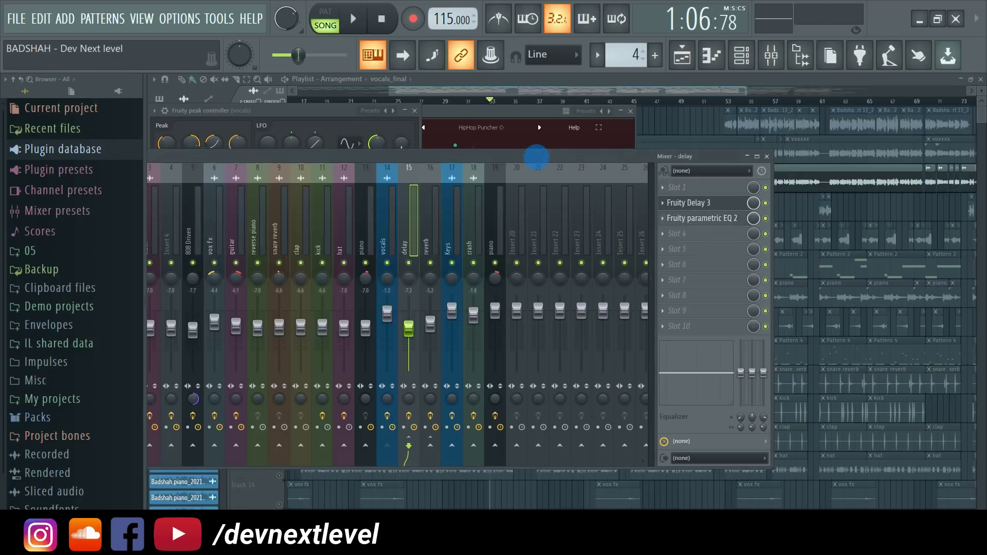
# - Open Fruity Delay 3 on the delay send track and adjust its output wet level around a short playback
pyautogui.click(690, 204)
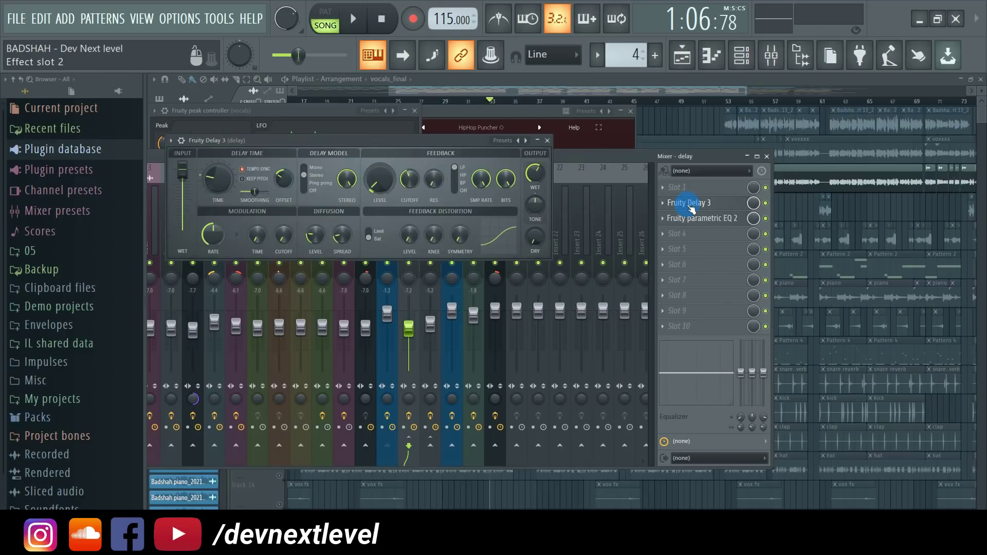
pyautogui.moveTo(534, 177); pyautogui.dragTo(530, 179)
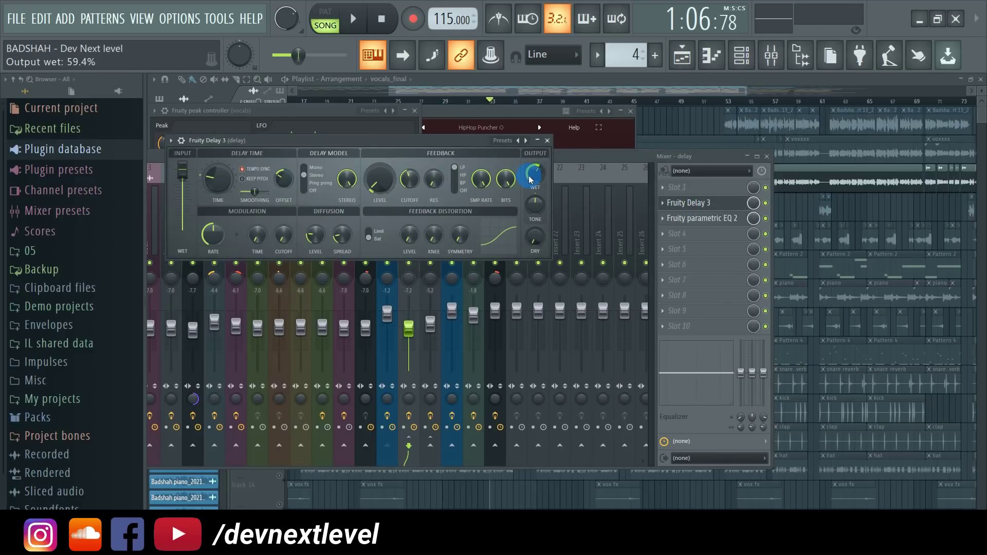
pyautogui.click(354, 20)
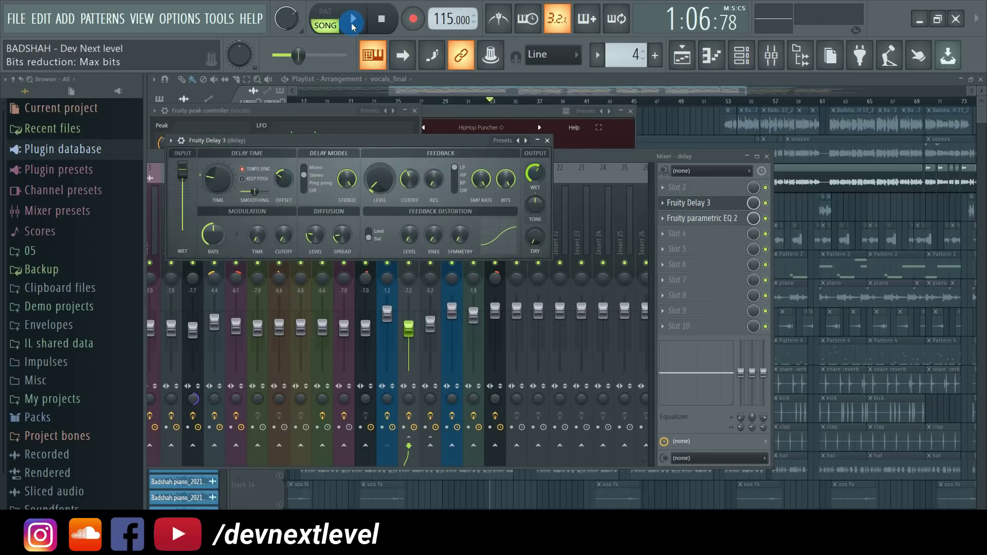
pyautogui.moveTo(534, 177); pyautogui.dragTo(535, 173)
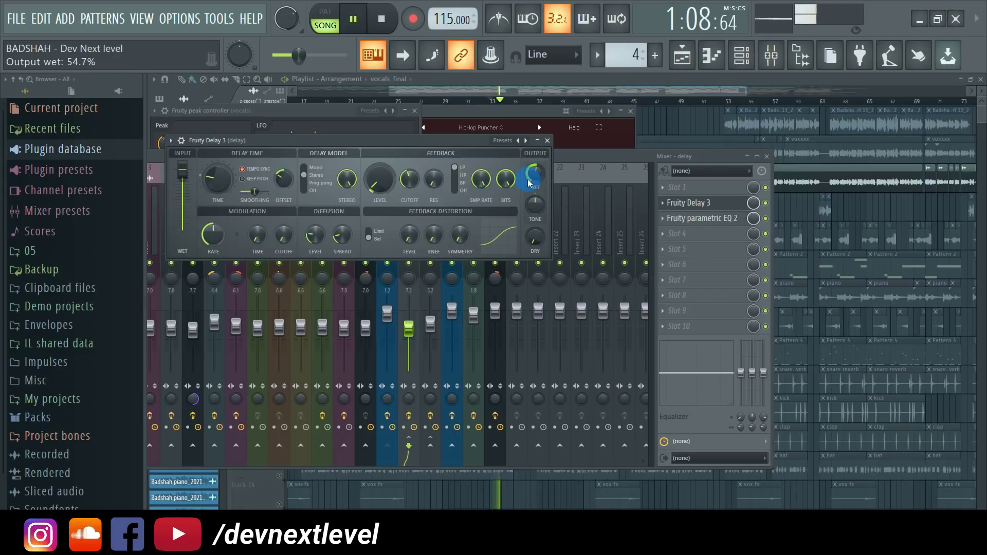
pyautogui.click(381, 20)
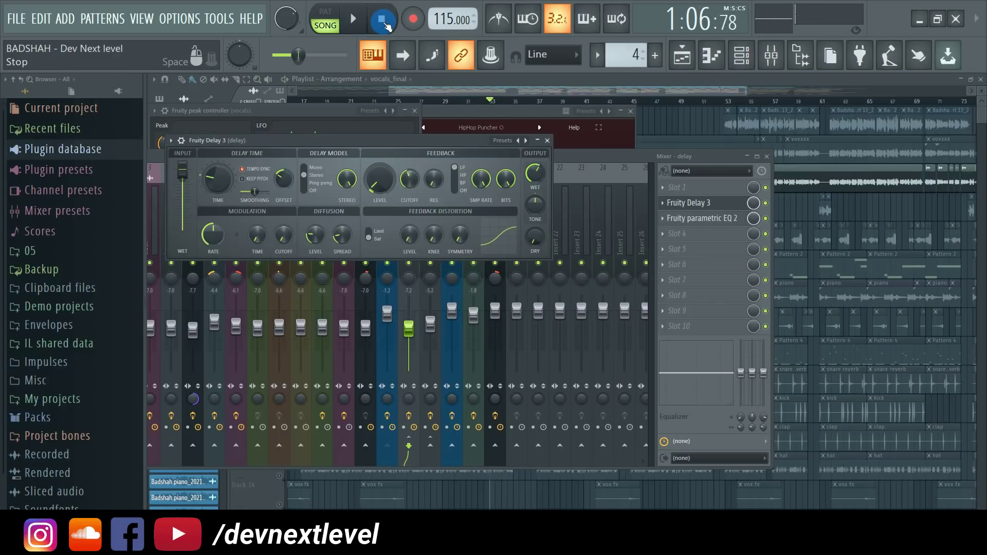
# - Play the vocals twice from the same song position to audition the delay, and close Fruity Delay 3
pyautogui.press('space')
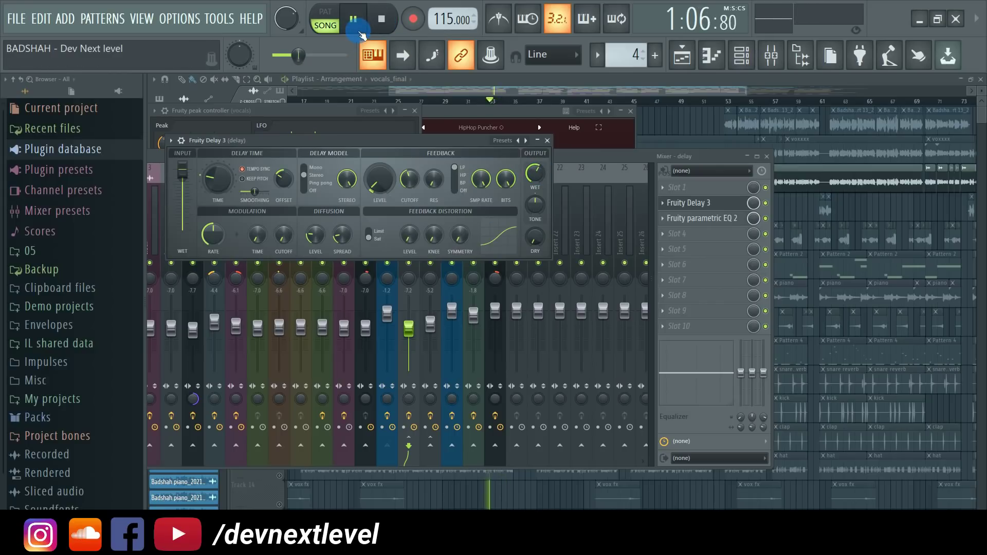
pyautogui.click(390, 26)
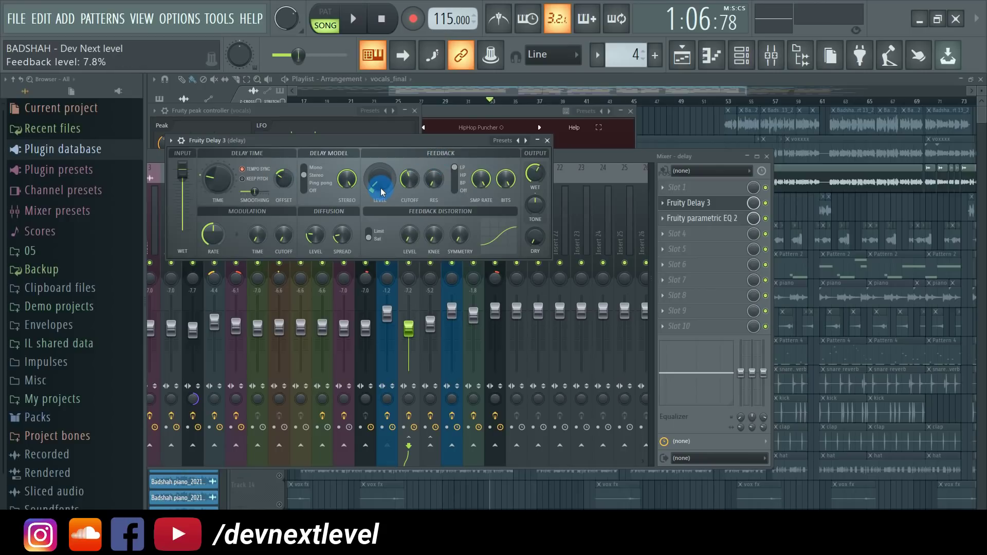
pyautogui.click(355, 21)
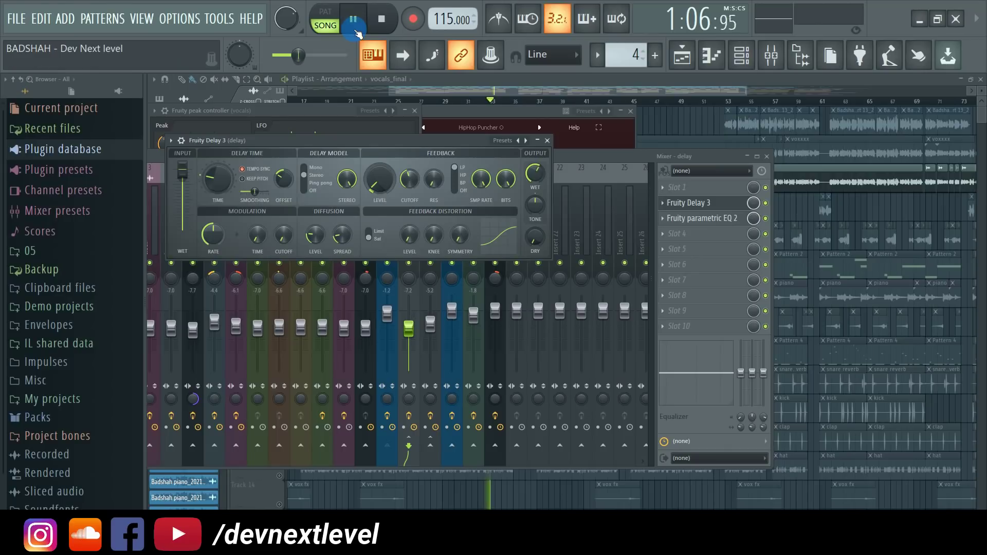
pyautogui.click(386, 21)
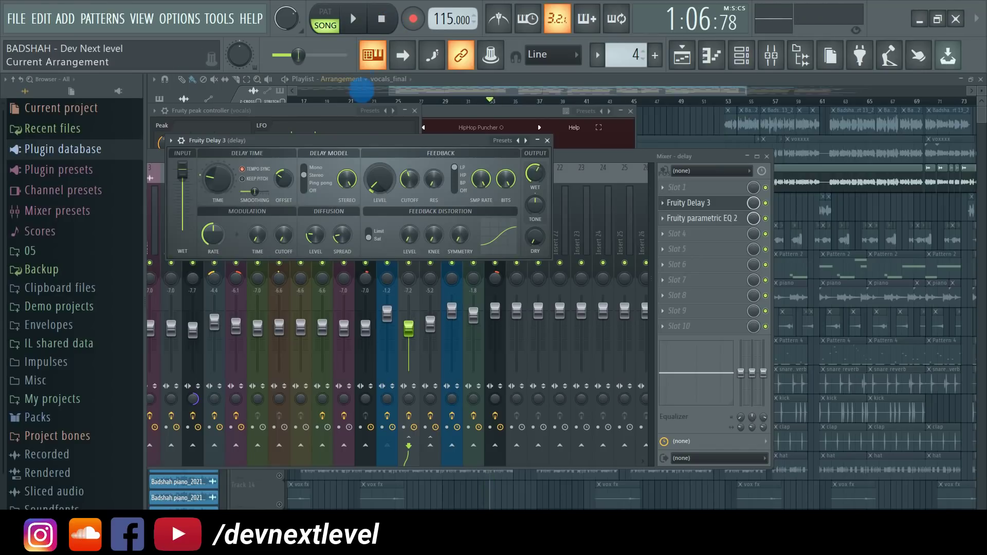
pyautogui.click(548, 141)
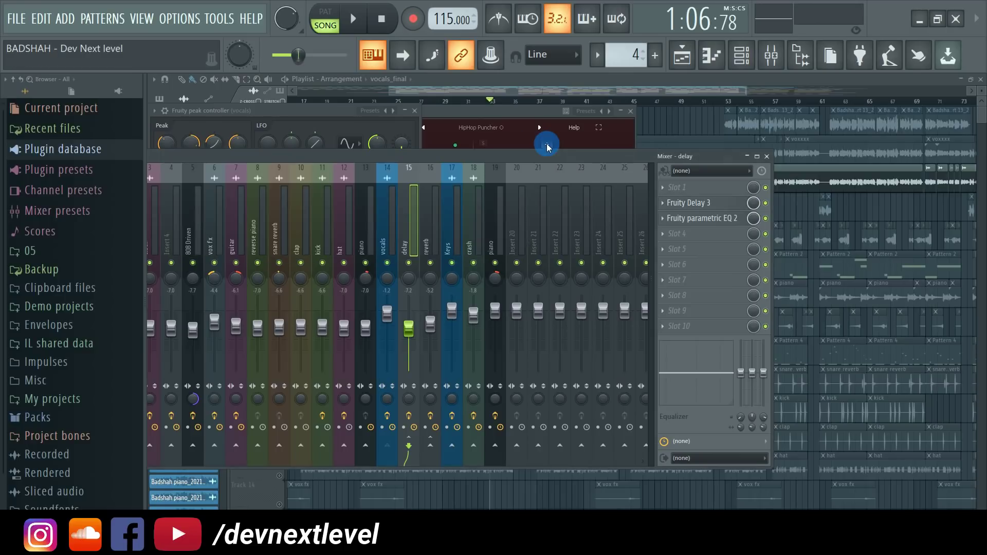
# - Select the vocals track, look over its soothe2 and saturn plugins, and close them
pyautogui.click(390, 181)
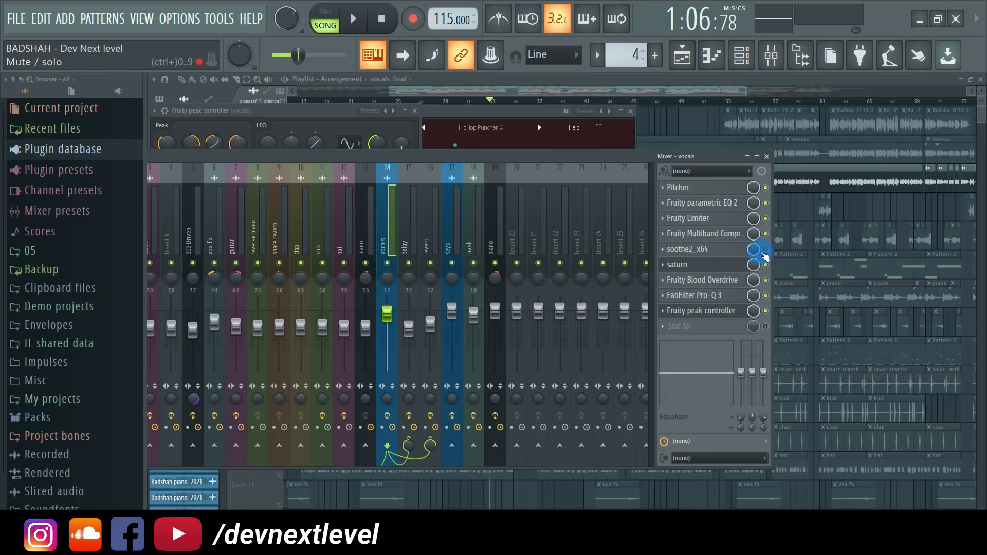
pyautogui.click(730, 249)
pyautogui.click(730, 249)
pyautogui.click(725, 267)
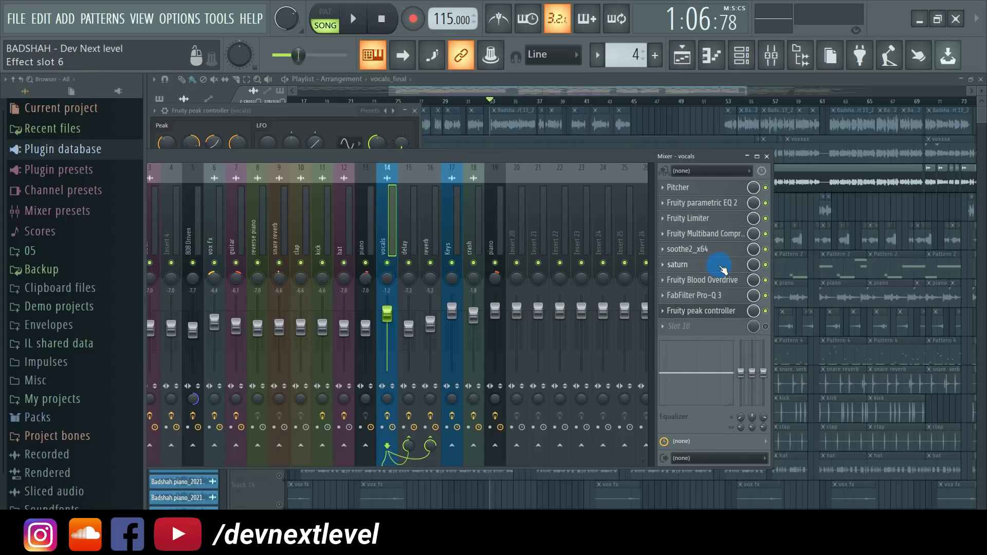
pyautogui.click(724, 266)
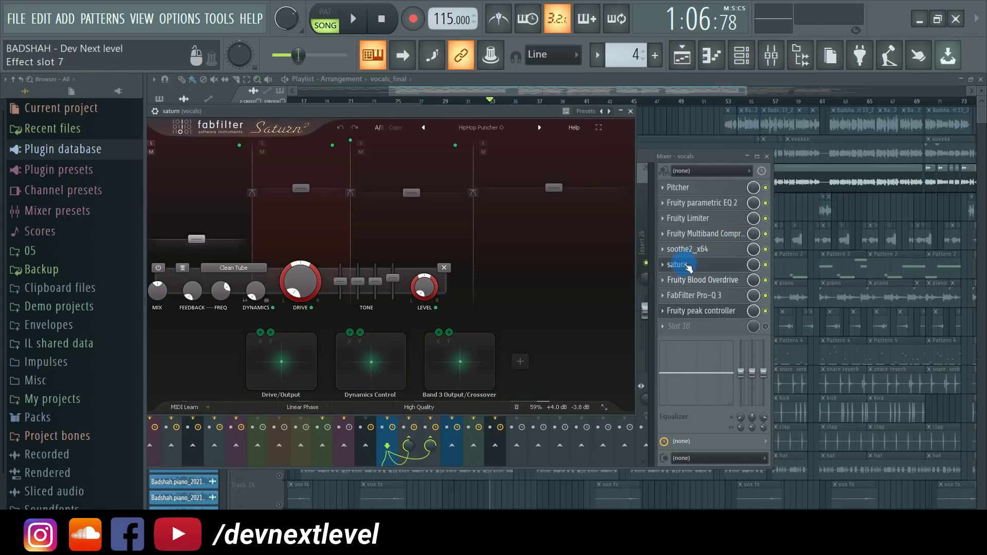
pyautogui.click(630, 111)
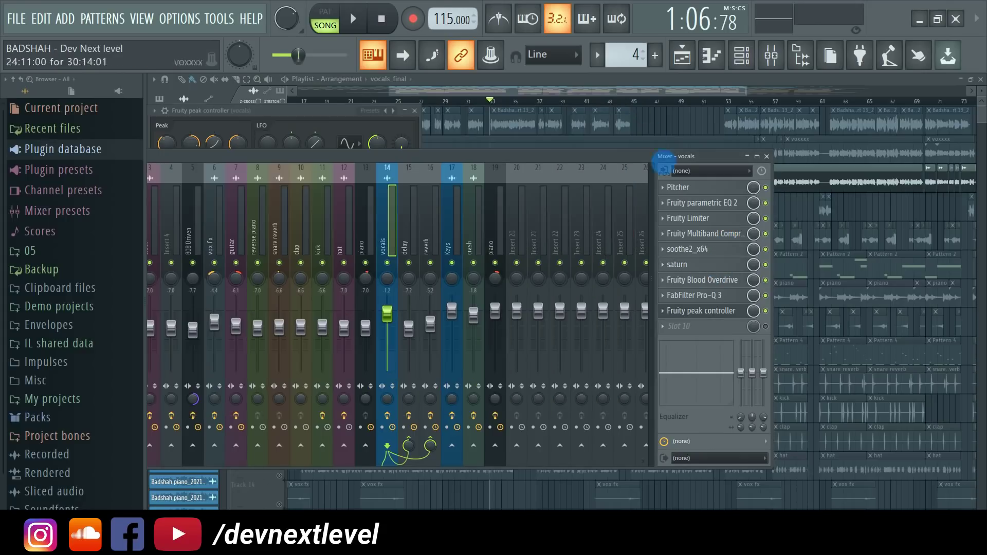
# - Look over Fruity Blood Overdrive and the FabFilter Pro-Q 3 curve on the vocals track, and close both plugins
pyautogui.click(700, 281)
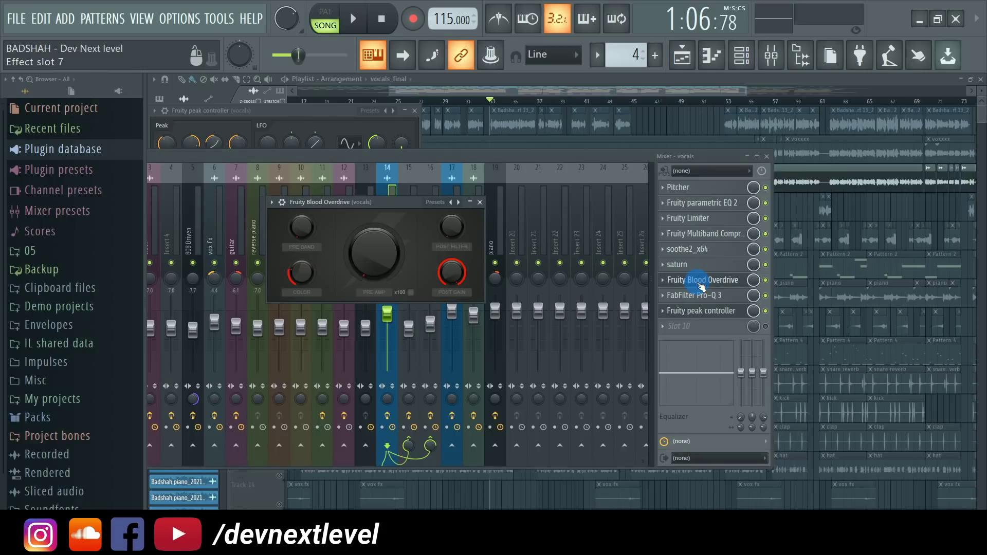
pyautogui.click(707, 297)
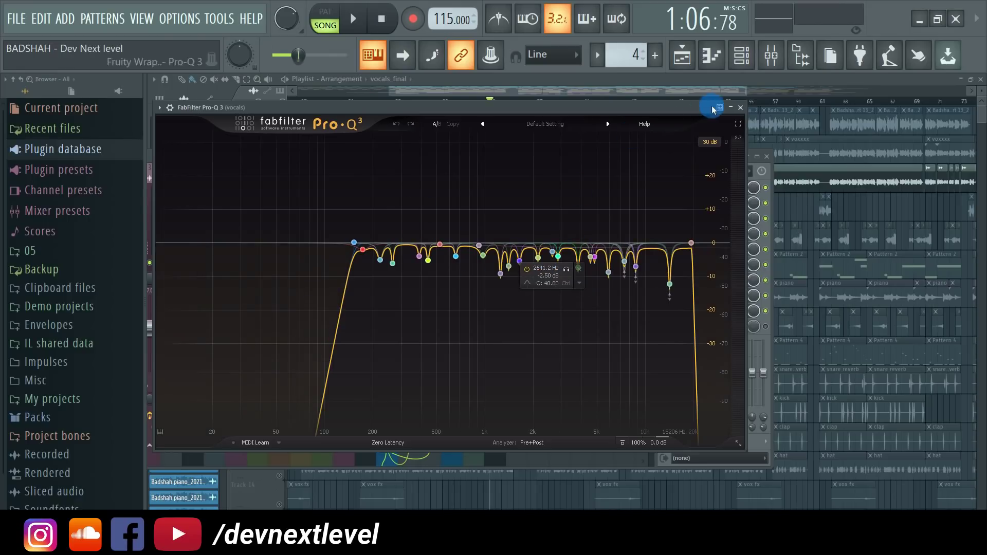
pyautogui.click(741, 107)
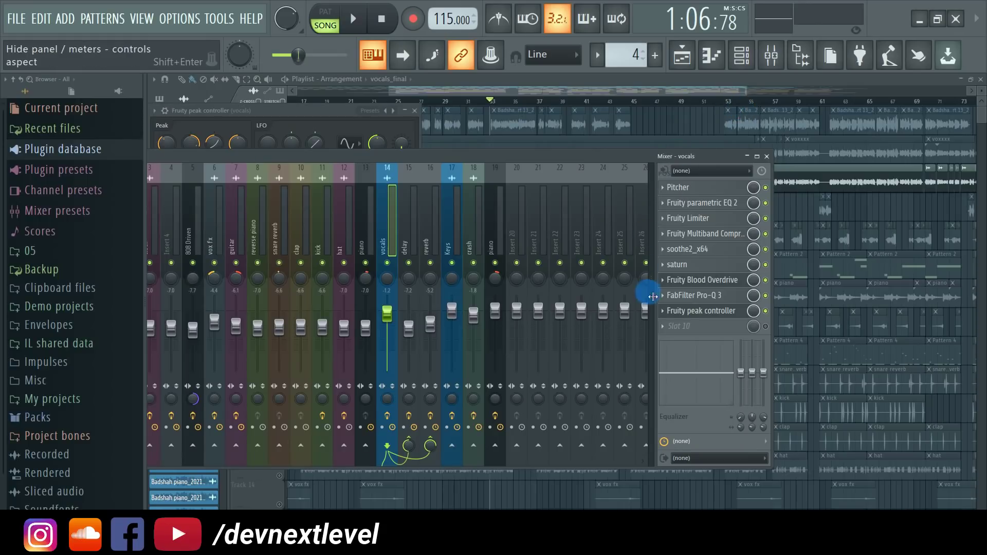
# - Review the delay and reverb send tracks' effect chains in the mixer, and return to the vocals track
pyautogui.click(405, 218)
pyautogui.click(430, 212)
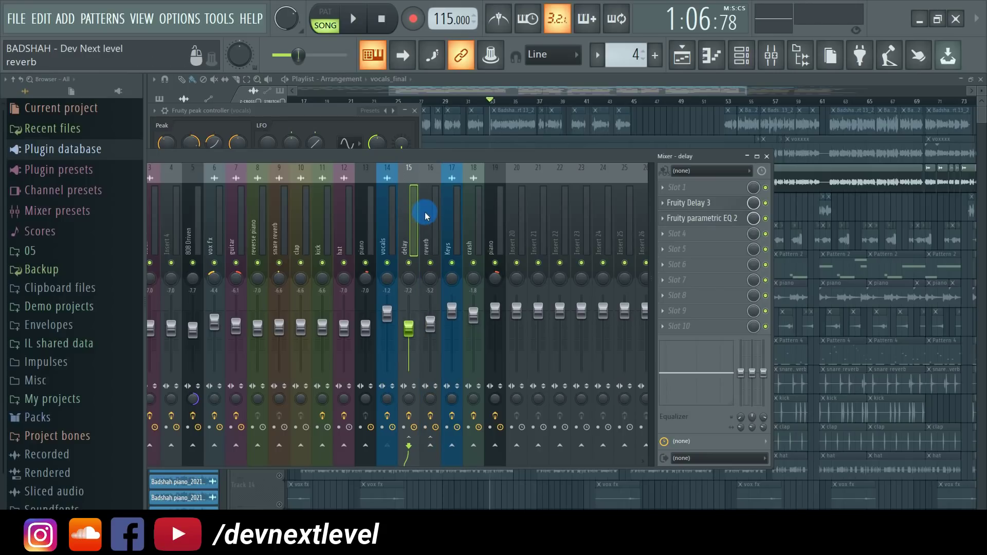
pyautogui.click(406, 218)
pyautogui.click(390, 180)
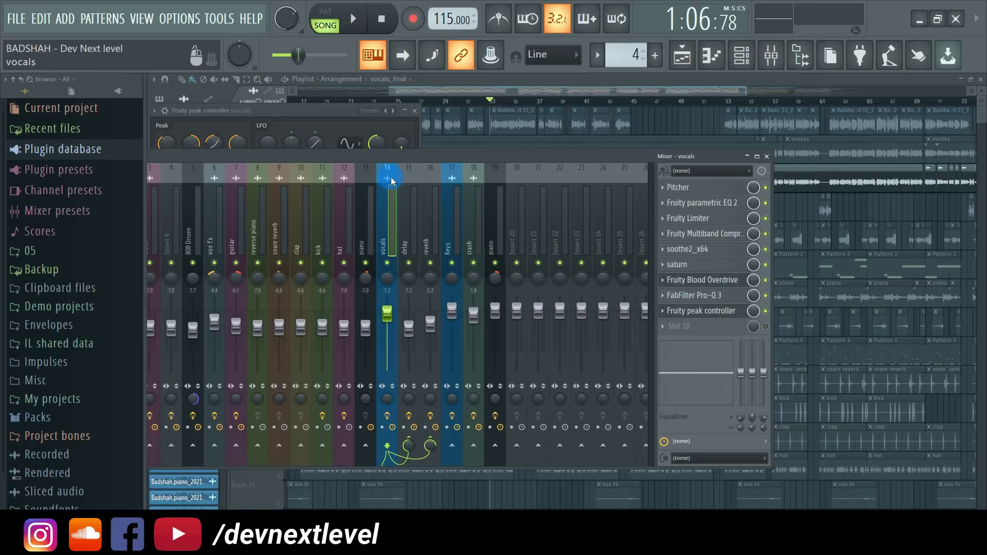